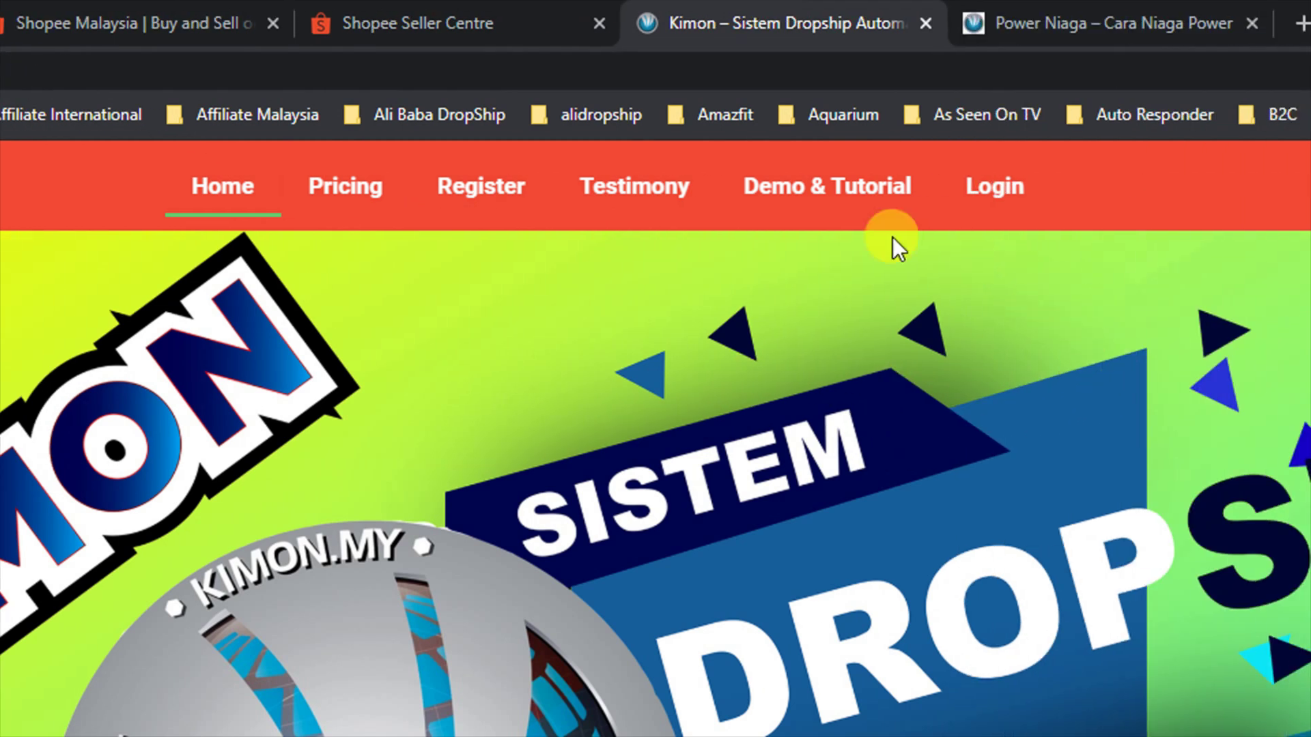
{"action": "left_click", "coordinate": [860, 196]}
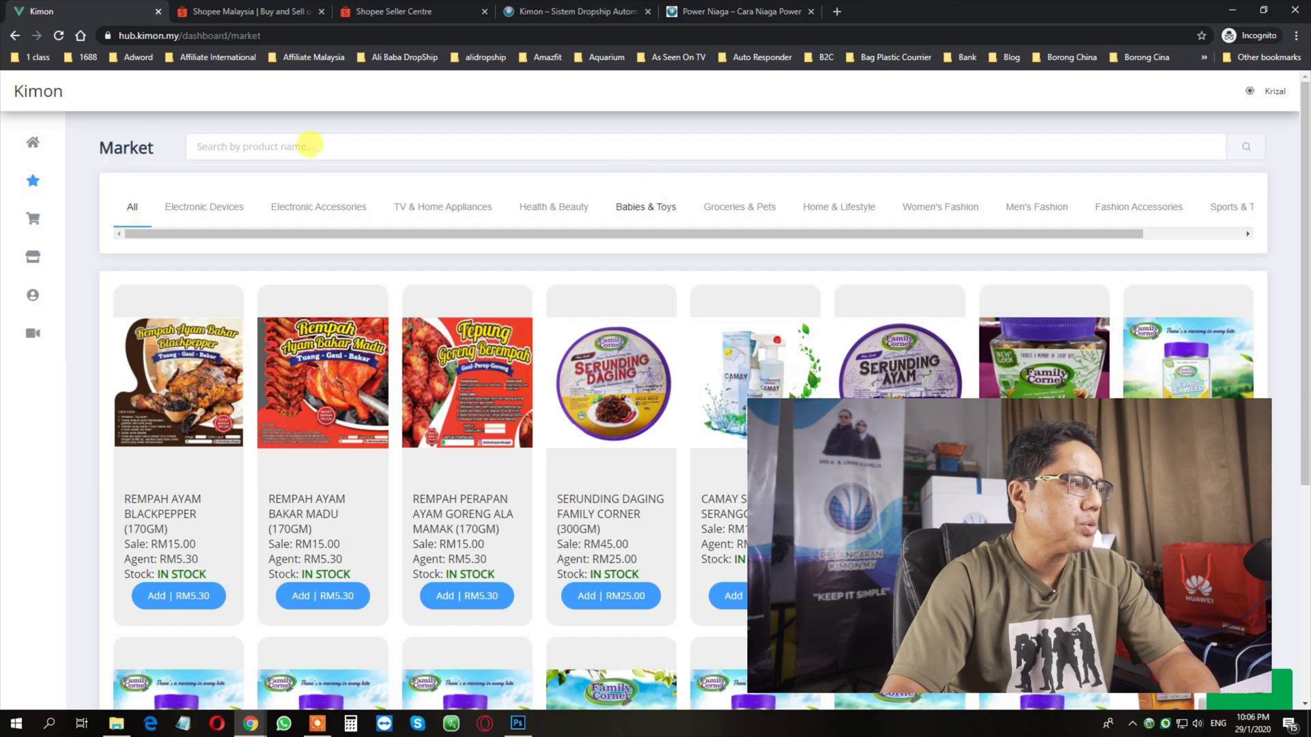
{"action": "left_click", "coordinate": [30, 140]}
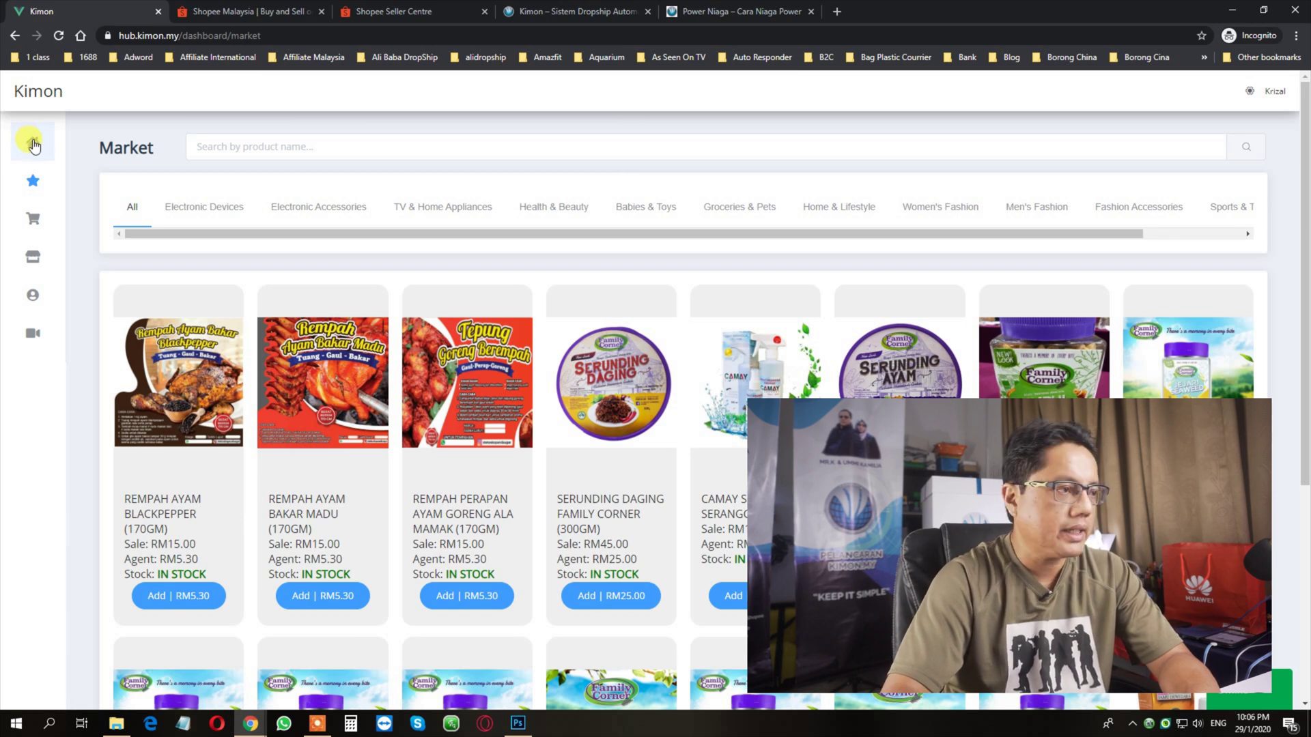
{"action": "left_click", "coordinate": [34, 178]}
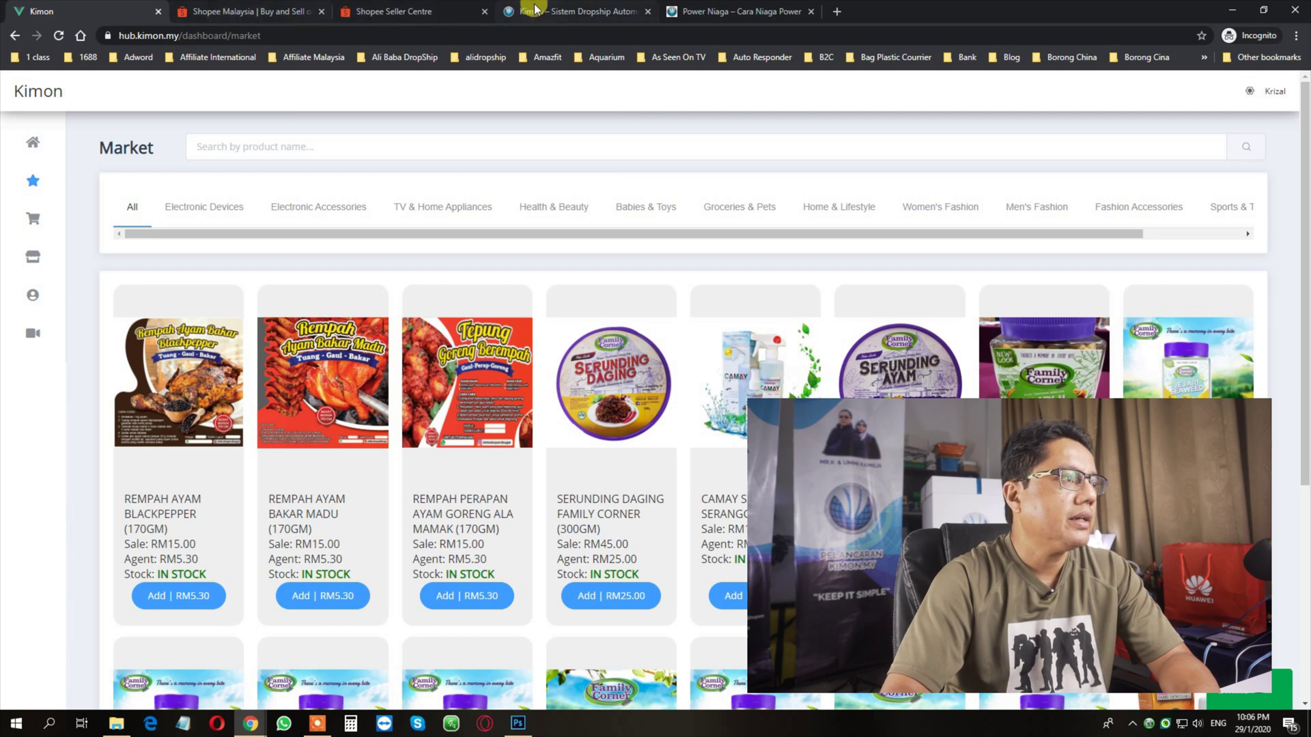
- Enter the Kimon dashboard through the login link on the Kimon website and open its Market
{"action": "left_click", "coordinate": [564, 8]}
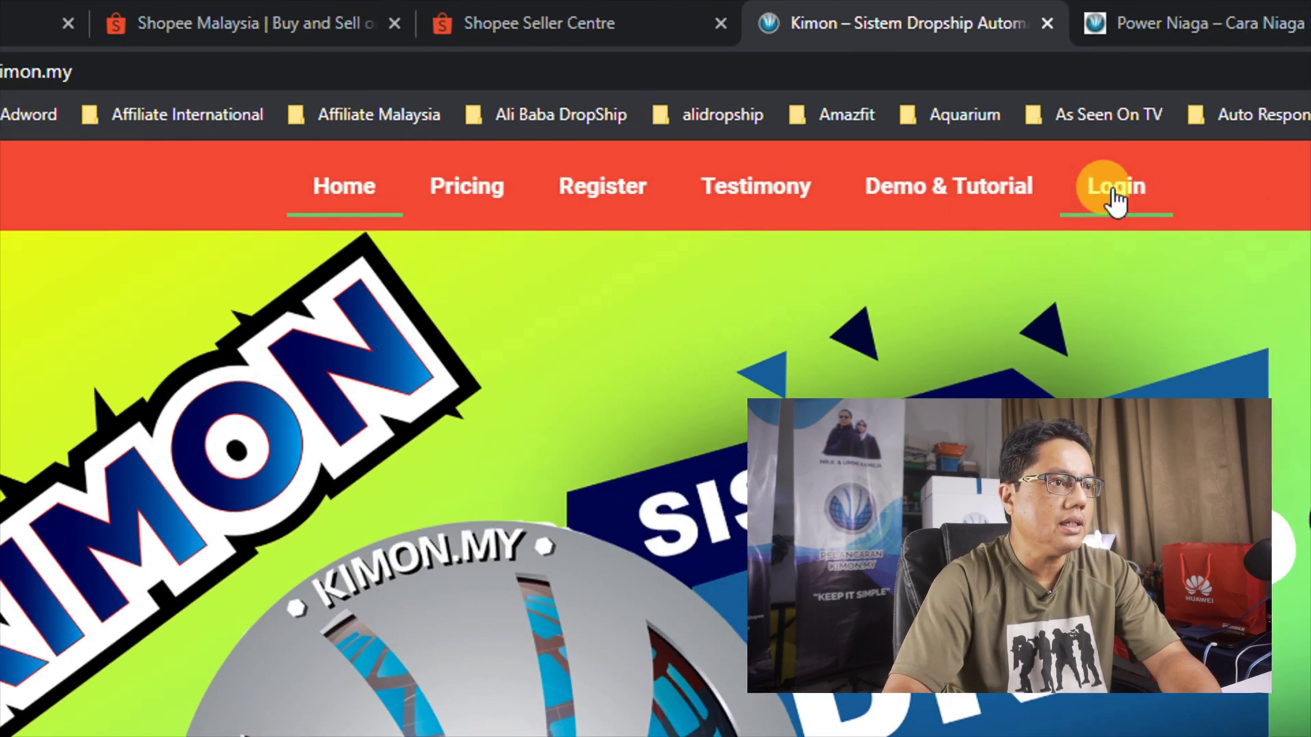
{"action": "left_click", "coordinate": [1290, 191]}
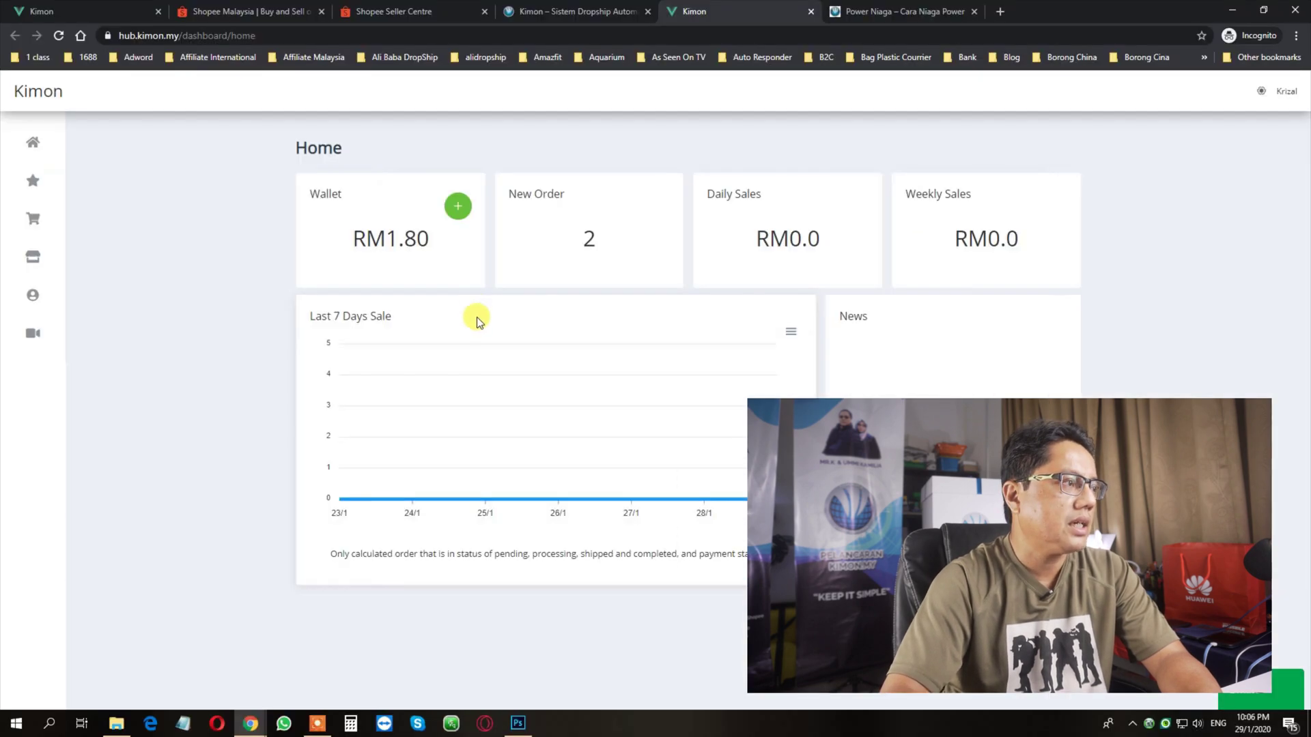
{"action": "left_click", "coordinate": [32, 182]}
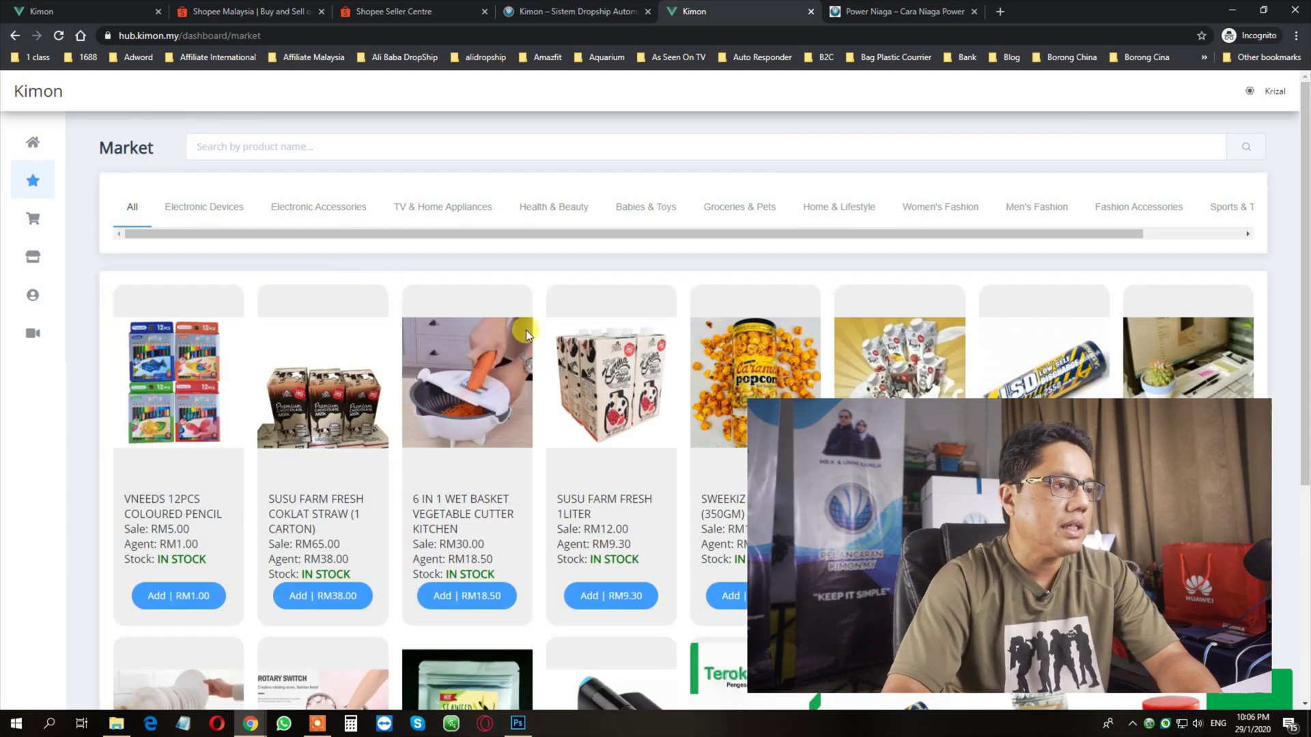
- Browse the Market's product listing and go to page 3
{"action": "scroll", "coordinate": [602, 319], "scroll_direction": "down", "scroll_amount": 5}
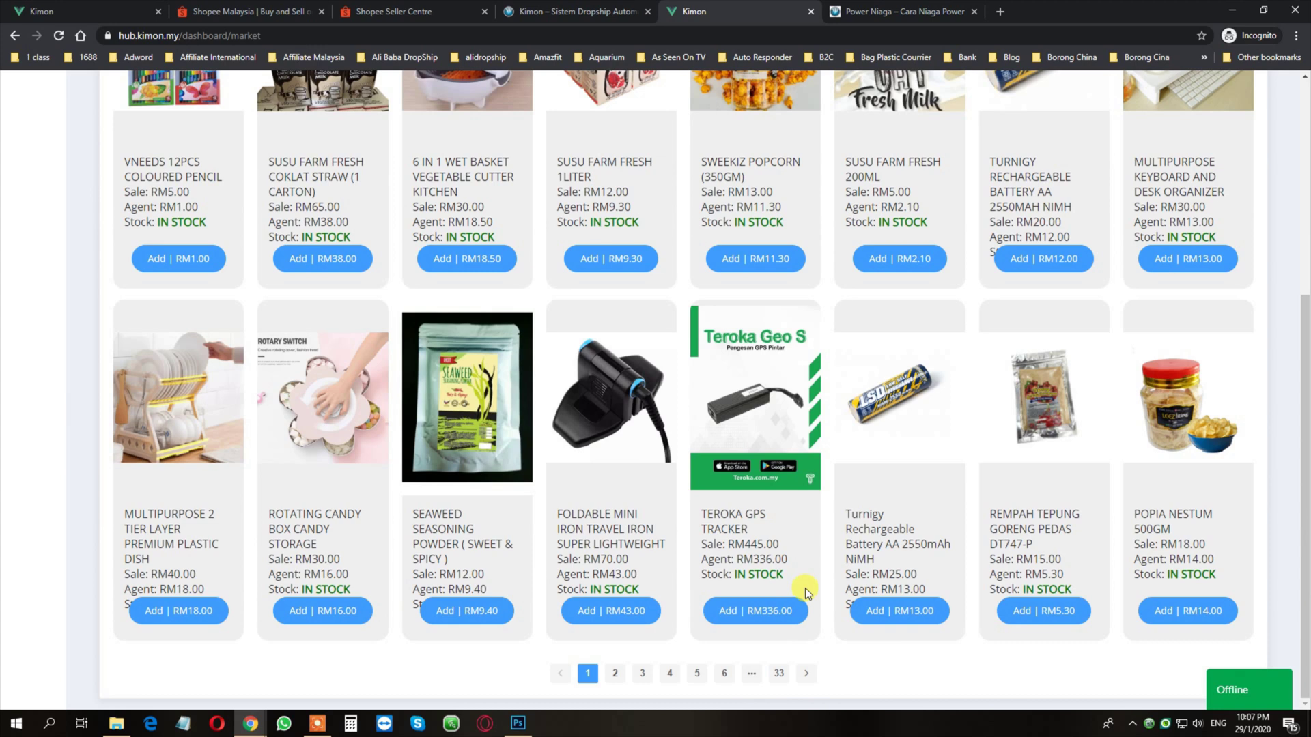
{"action": "scroll", "coordinate": [804, 588], "scroll_direction": "up", "scroll_amount": 5}
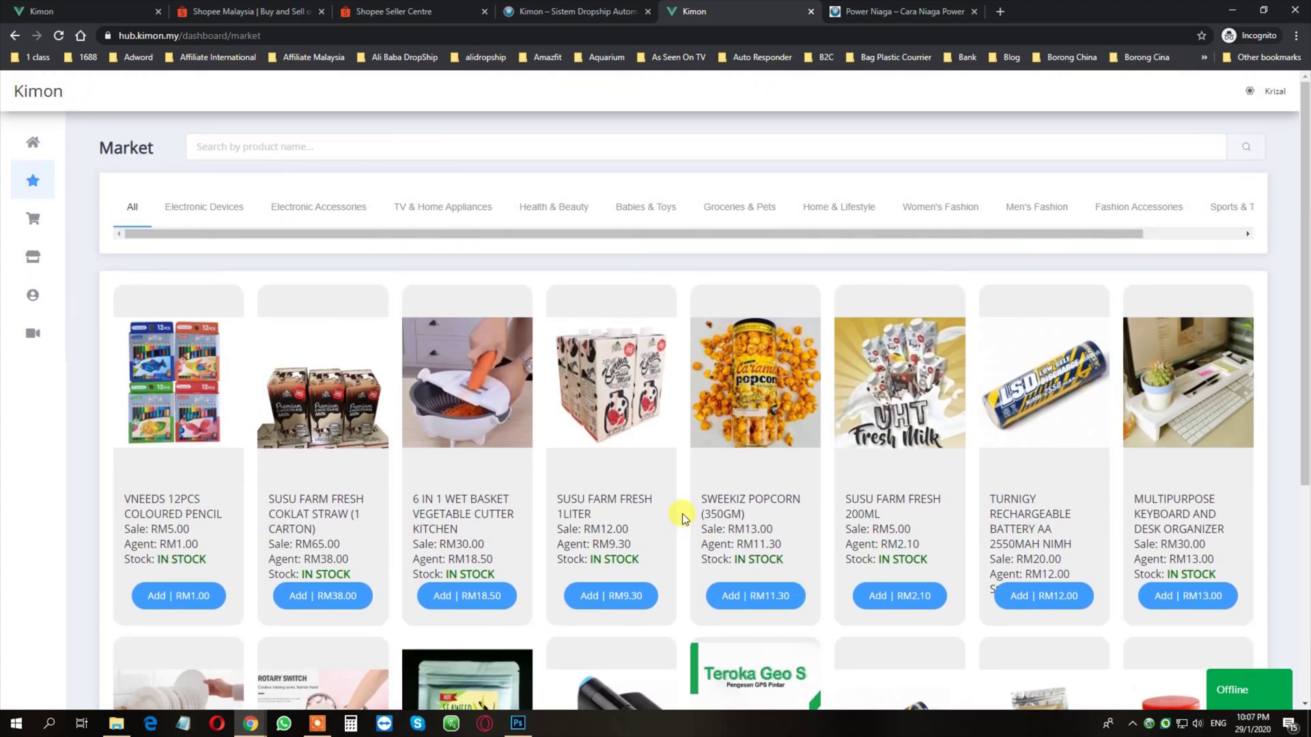
{"action": "scroll", "coordinate": [783, 542], "scroll_direction": "down", "scroll_amount": 5}
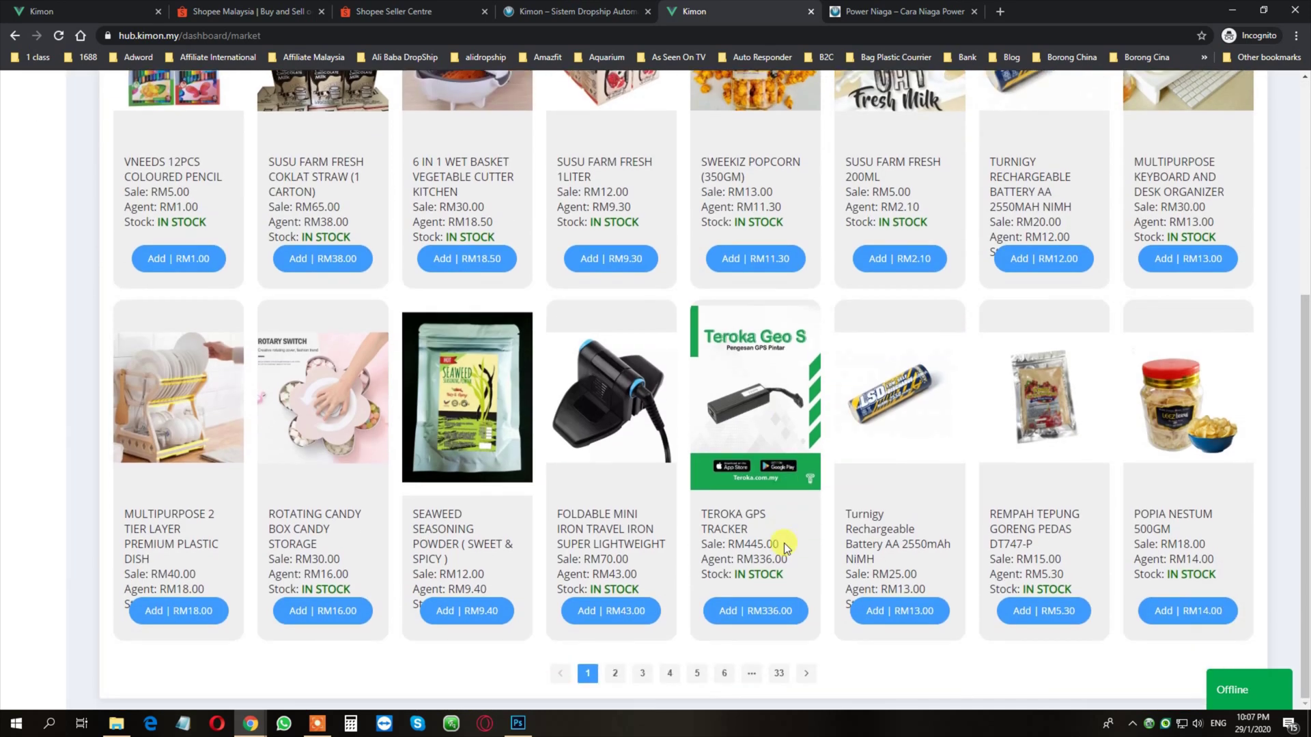
{"action": "left_click", "coordinate": [643, 674]}
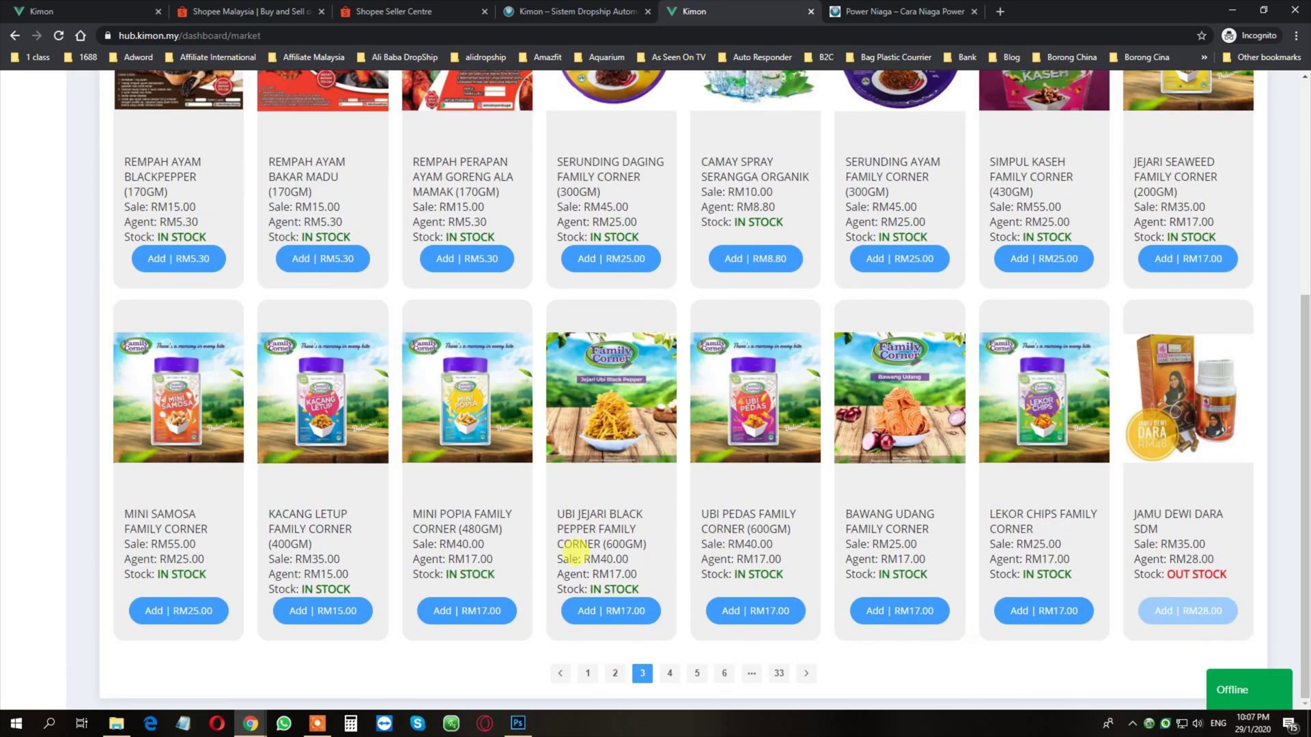
{"action": "scroll", "coordinate": [575, 551], "scroll_direction": "up", "scroll_amount": 5}
{"action": "scroll", "coordinate": [525, 515], "scroll_direction": "down", "scroll_amount": 5}
- Add the MINI SAMOSA FAMILY CORNER product to the ecommercegeng store and open it for editing
{"action": "left_click", "coordinate": [189, 623]}
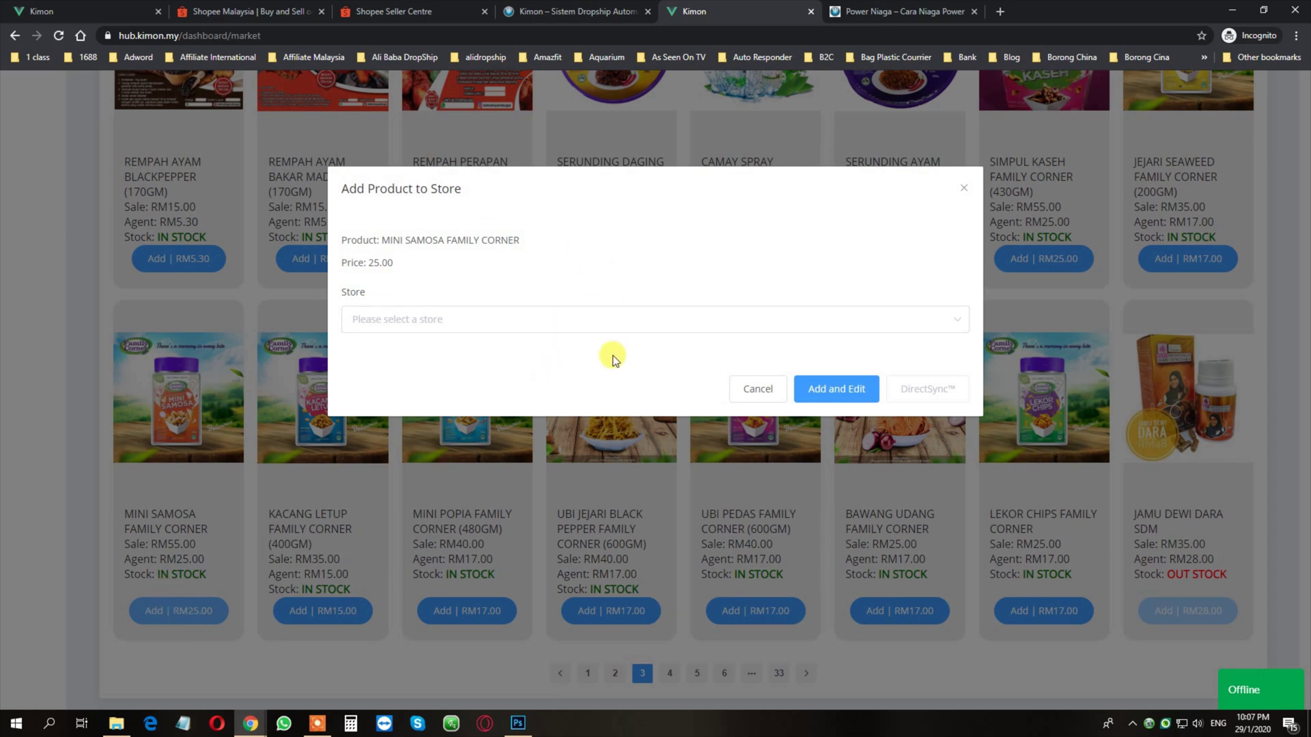
{"action": "left_click", "coordinate": [756, 389]}
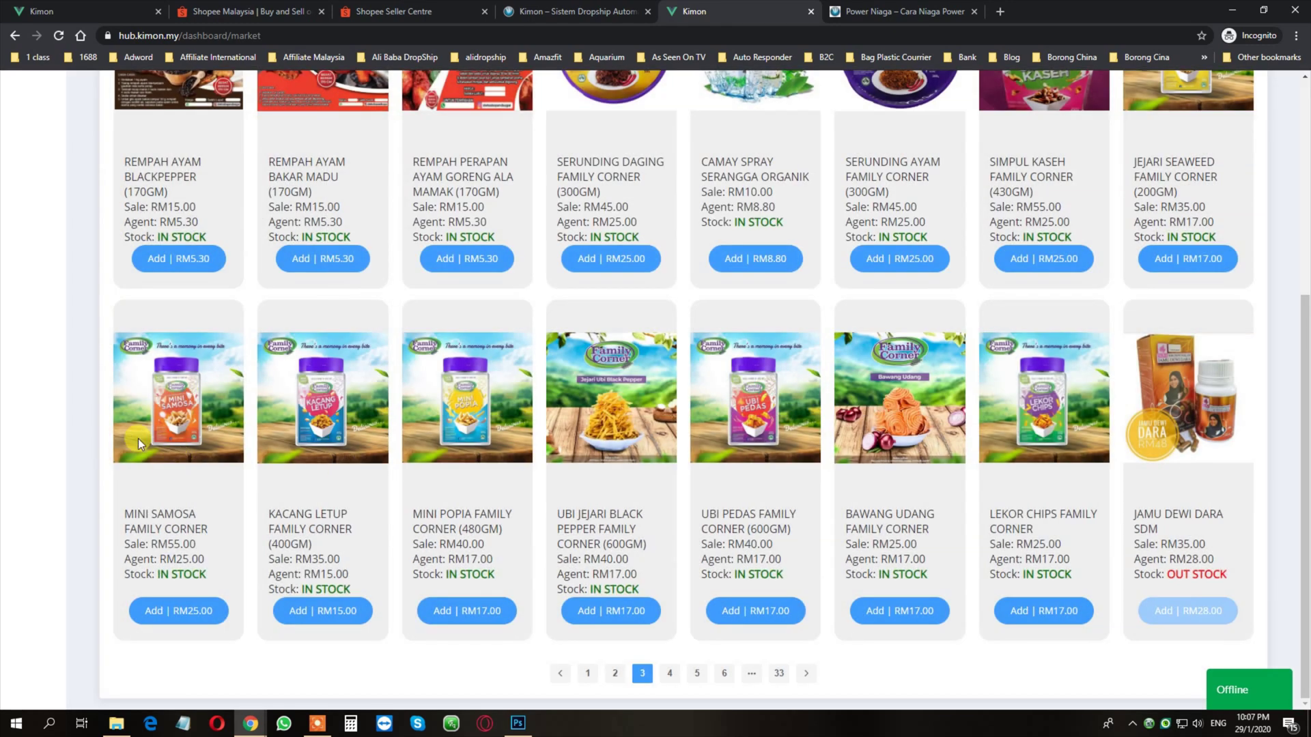
{"action": "left_click", "coordinate": [181, 611]}
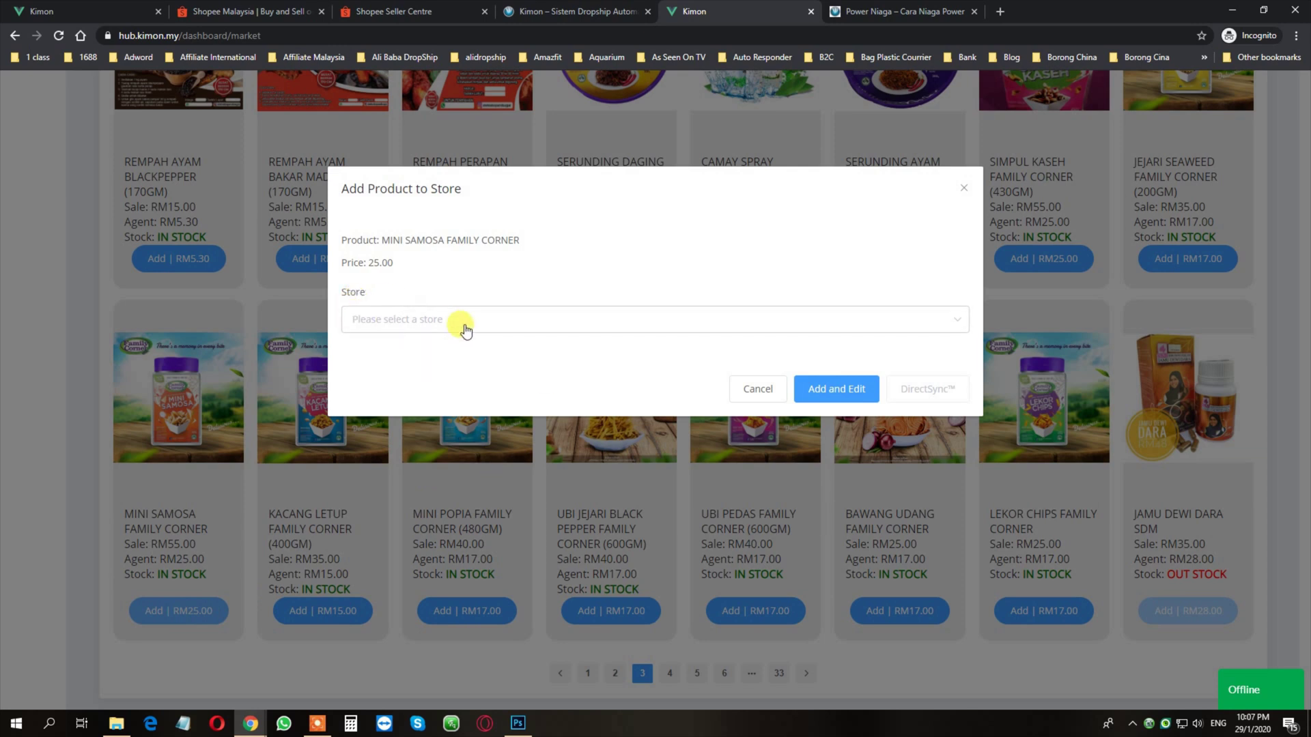
{"action": "left_click", "coordinate": [613, 334]}
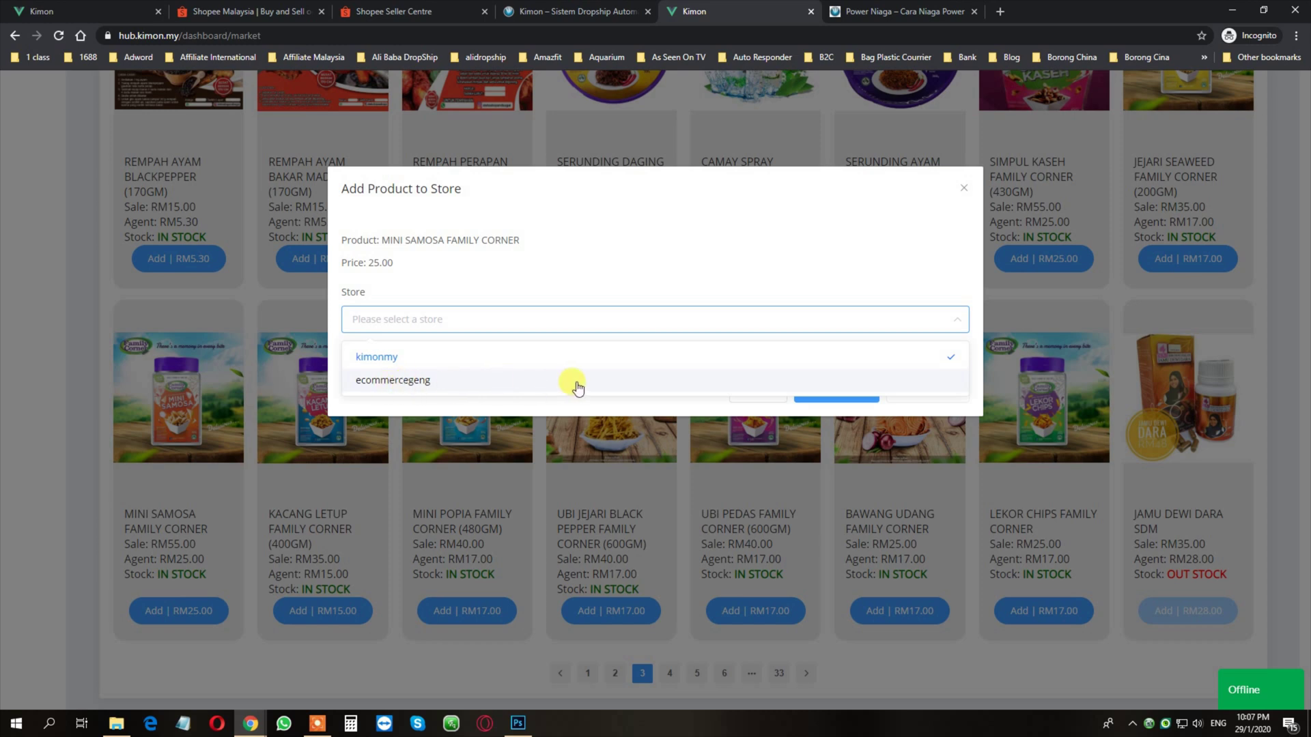
{"action": "left_click", "coordinate": [505, 389]}
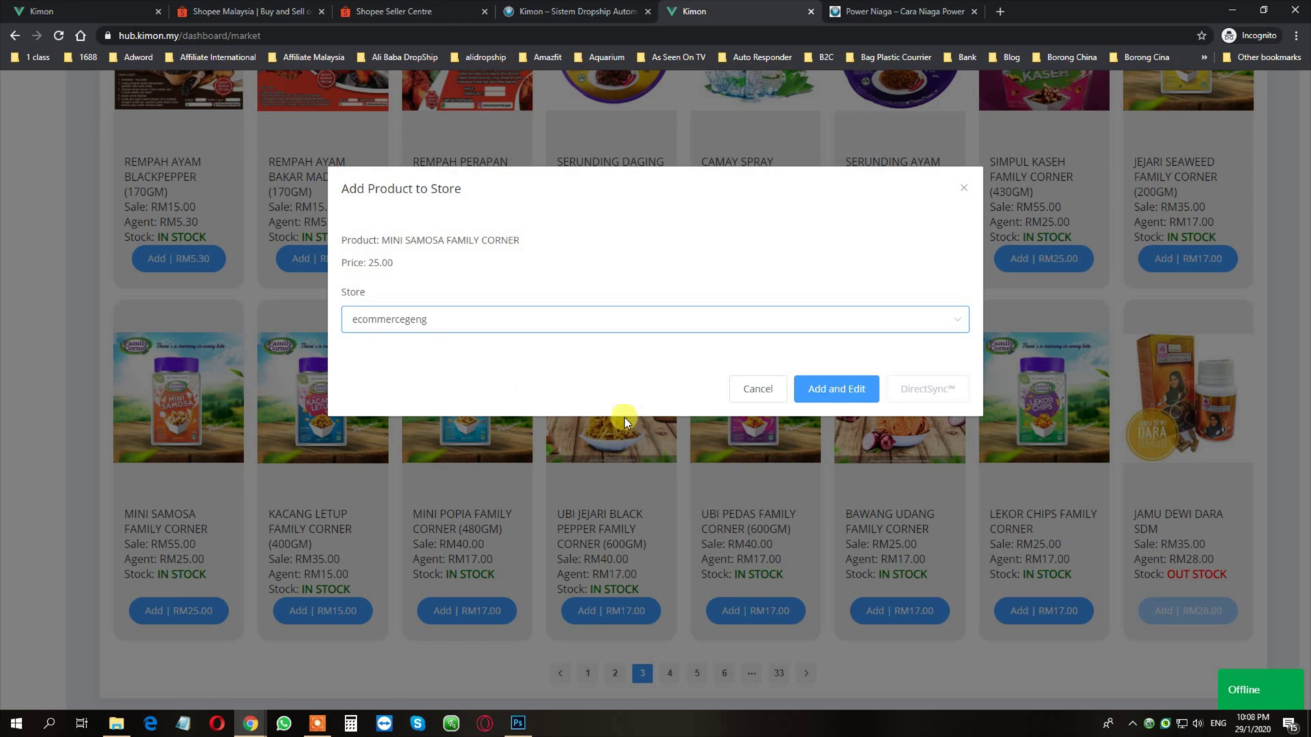
{"action": "left_click", "coordinate": [847, 398]}
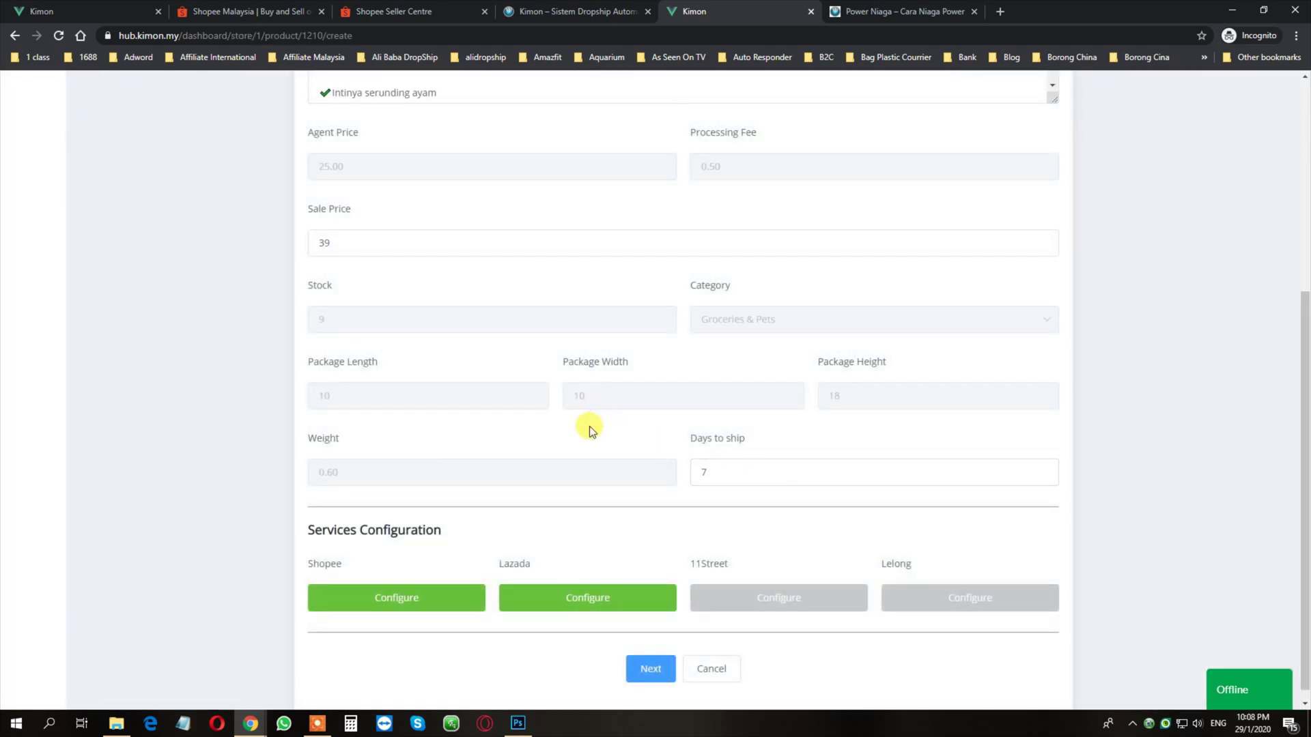
- Set the product's Shopee category to Groceries & Pets, Snacks, Others in the Shopee service configuration
{"action": "scroll", "coordinate": [600, 354], "scroll_direction": "up", "scroll_amount": 4}
{"action": "scroll", "coordinate": [551, 316], "scroll_direction": "down", "scroll_amount": 5}
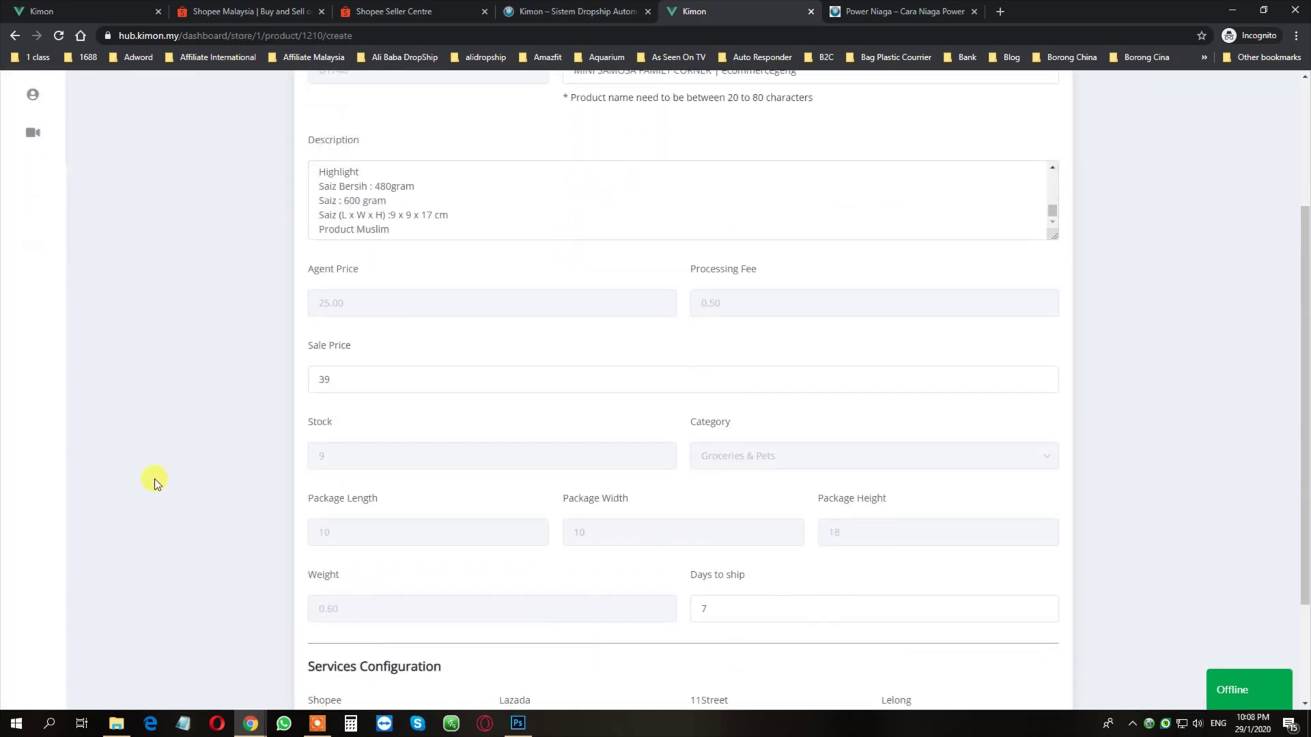
{"action": "scroll", "coordinate": [154, 478], "scroll_direction": "down", "scroll_amount": 2}
{"action": "left_click", "coordinate": [395, 595]}
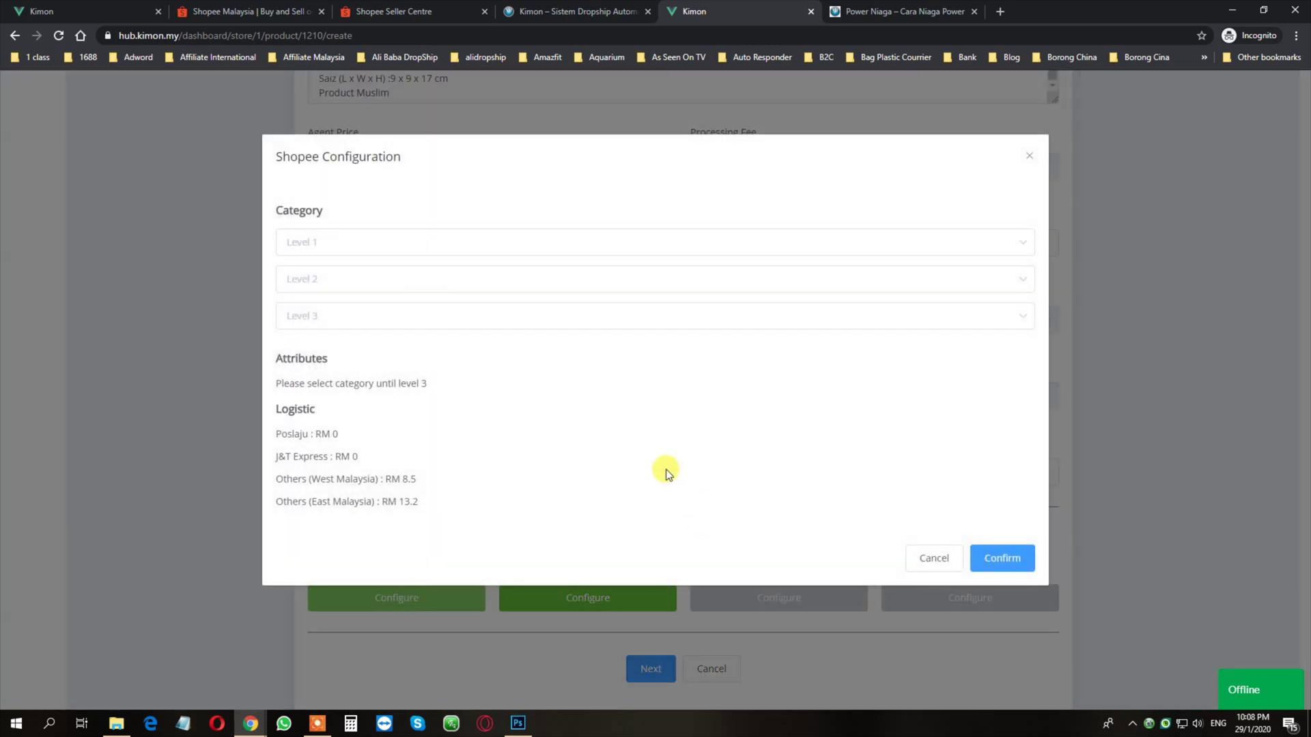
{"action": "left_click", "coordinate": [440, 252]}
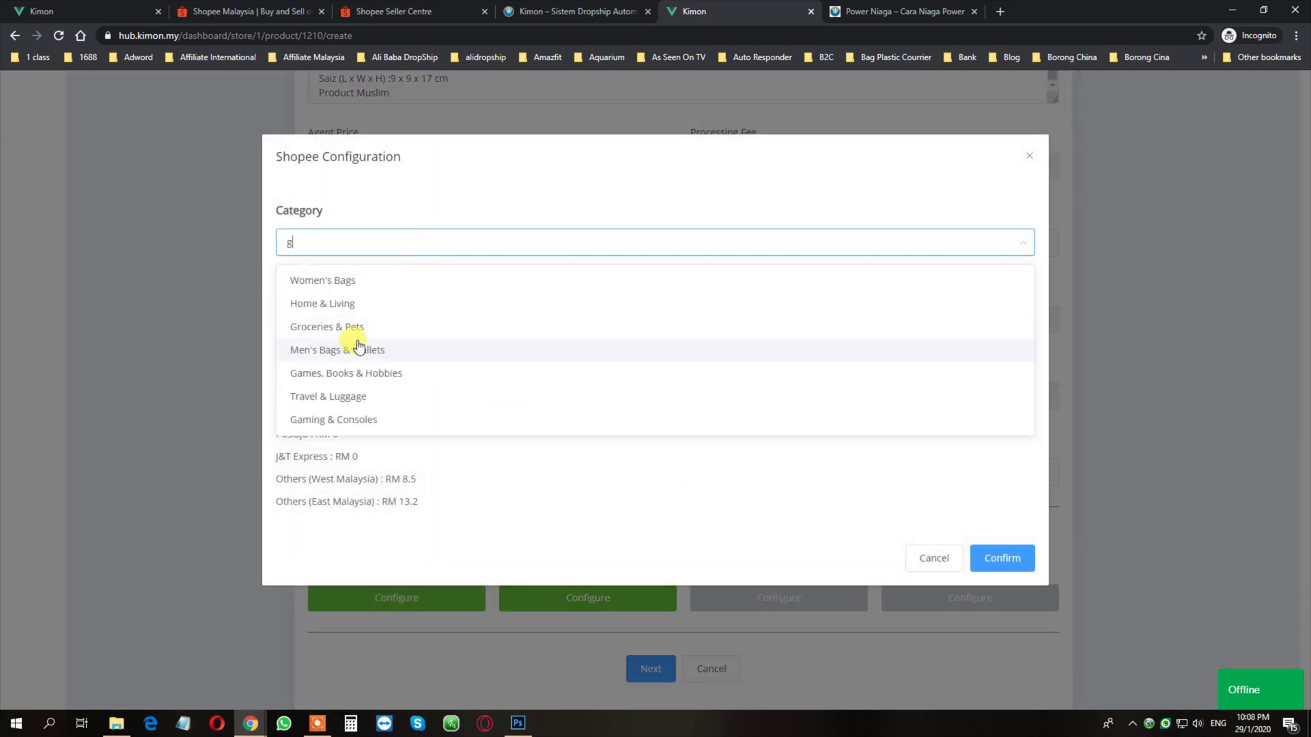
{"action": "type", "text": "r"}
{"action": "left_click", "coordinate": [357, 278]}
{"action": "left_click", "coordinate": [353, 282]}
{"action": "left_click", "coordinate": [329, 318]}
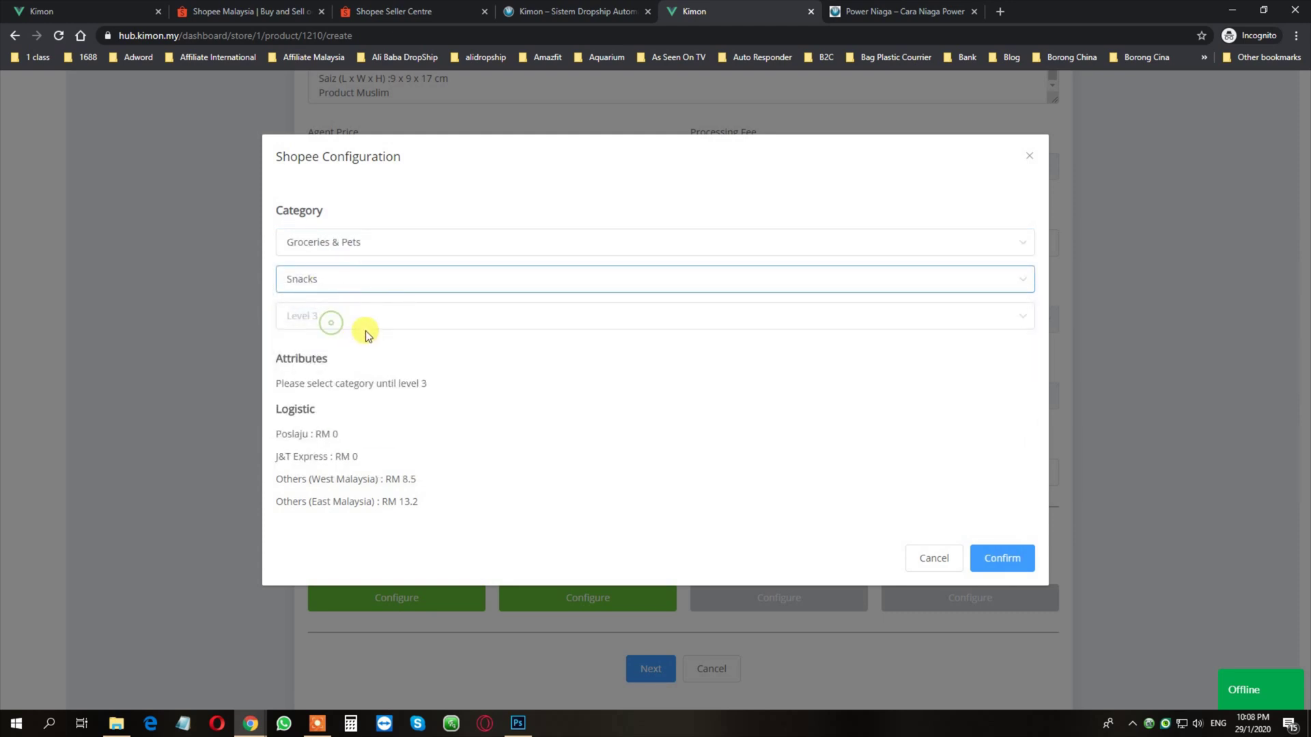
{"action": "left_click", "coordinate": [381, 317]}
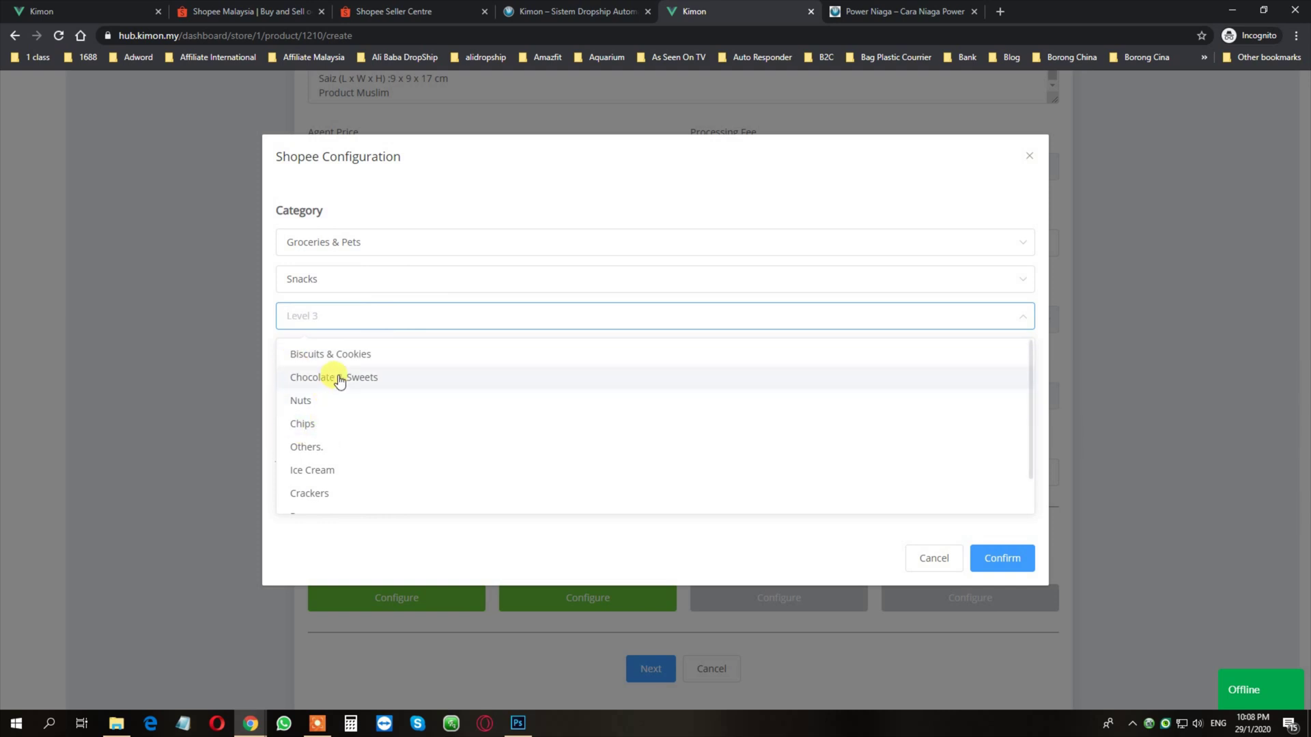
{"action": "left_click", "coordinate": [468, 456]}
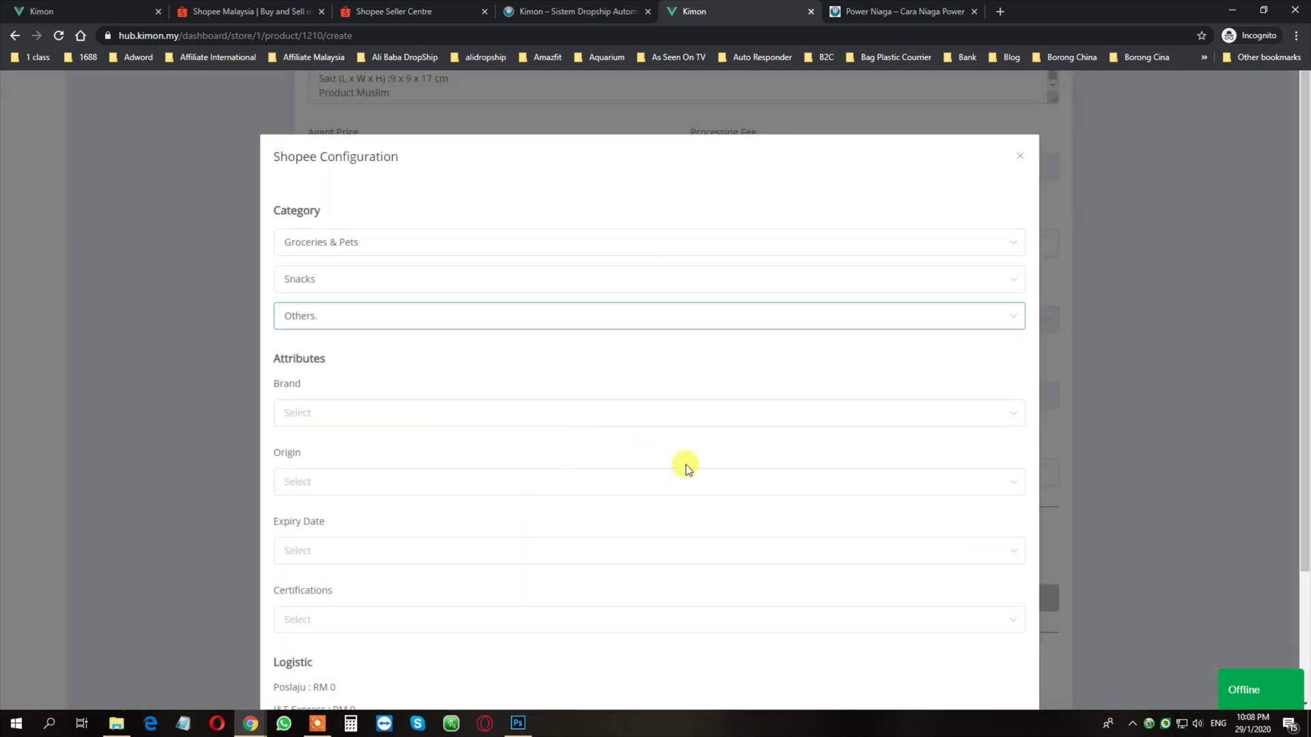
- Set the Shopee attributes to brand Homemade, origin Local, expiry Between 3 to 6 months and certification Halal Certified, and confirm the configuration
{"action": "left_click", "coordinate": [442, 421]}
{"action": "left_click", "coordinate": [345, 471]}
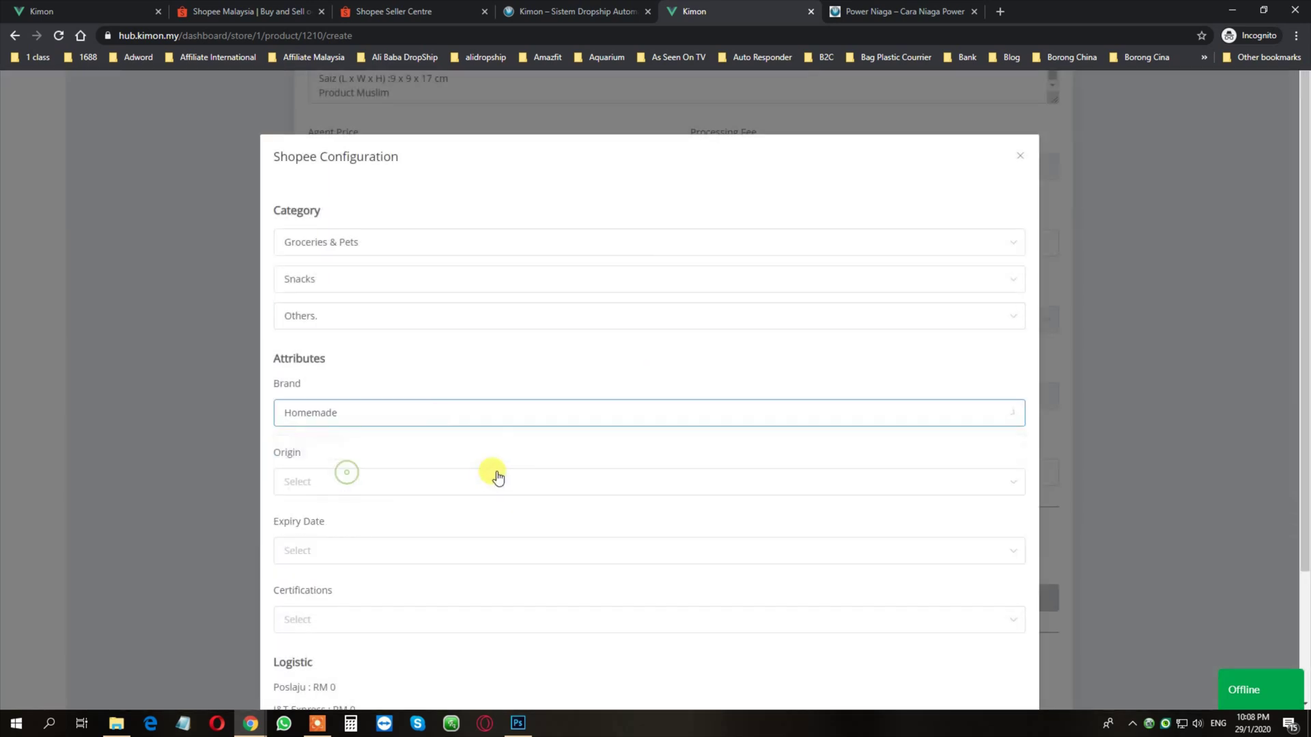
{"action": "scroll", "coordinate": [520, 447], "scroll_direction": "down", "scroll_amount": 2}
{"action": "left_click", "coordinate": [451, 351]}
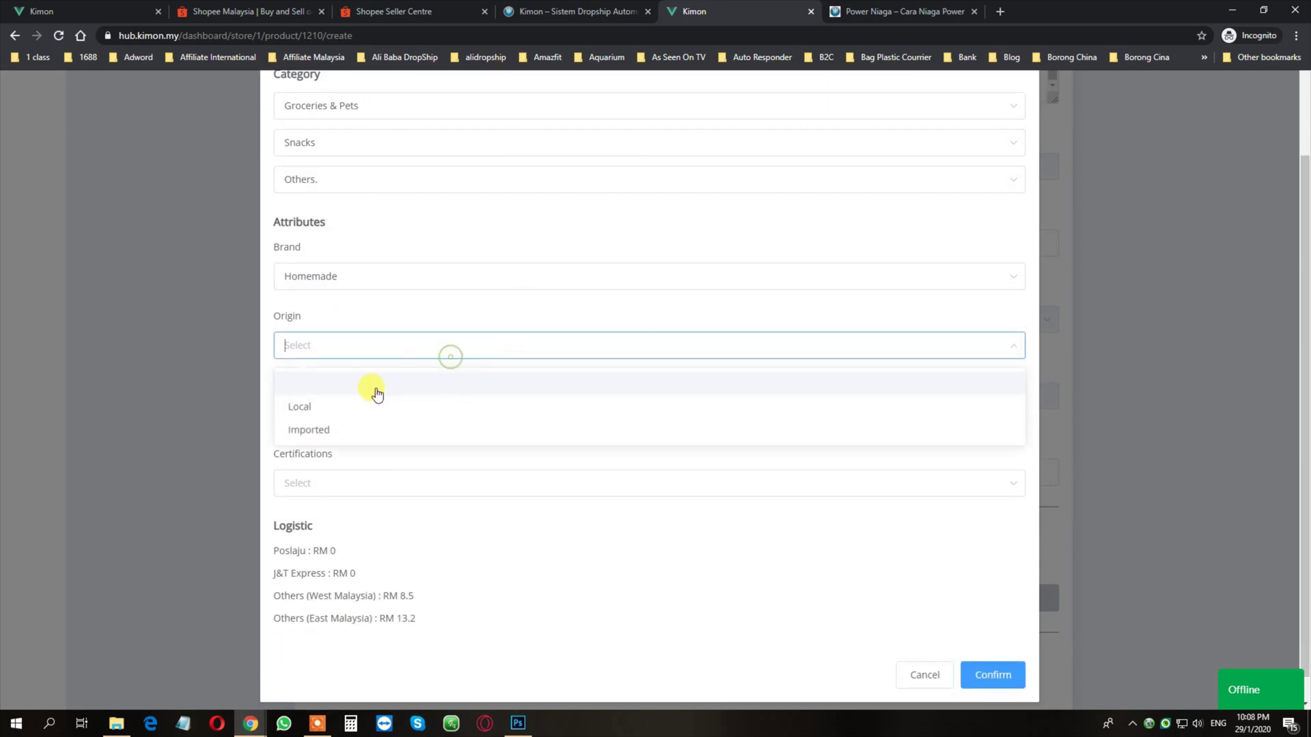
{"action": "left_click", "coordinate": [324, 415]}
{"action": "left_click", "coordinate": [504, 419]}
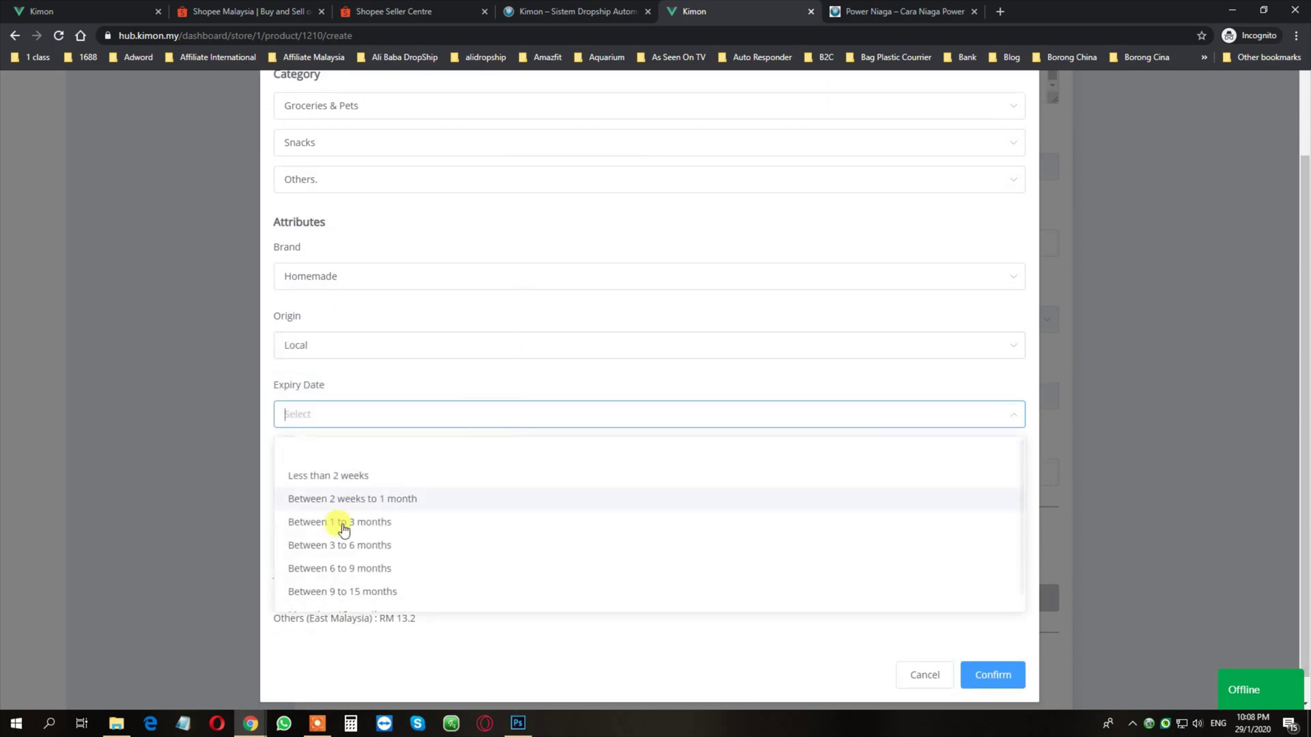
{"action": "left_click", "coordinate": [359, 546]}
{"action": "left_click", "coordinate": [391, 483]}
{"action": "left_click", "coordinate": [369, 546]}
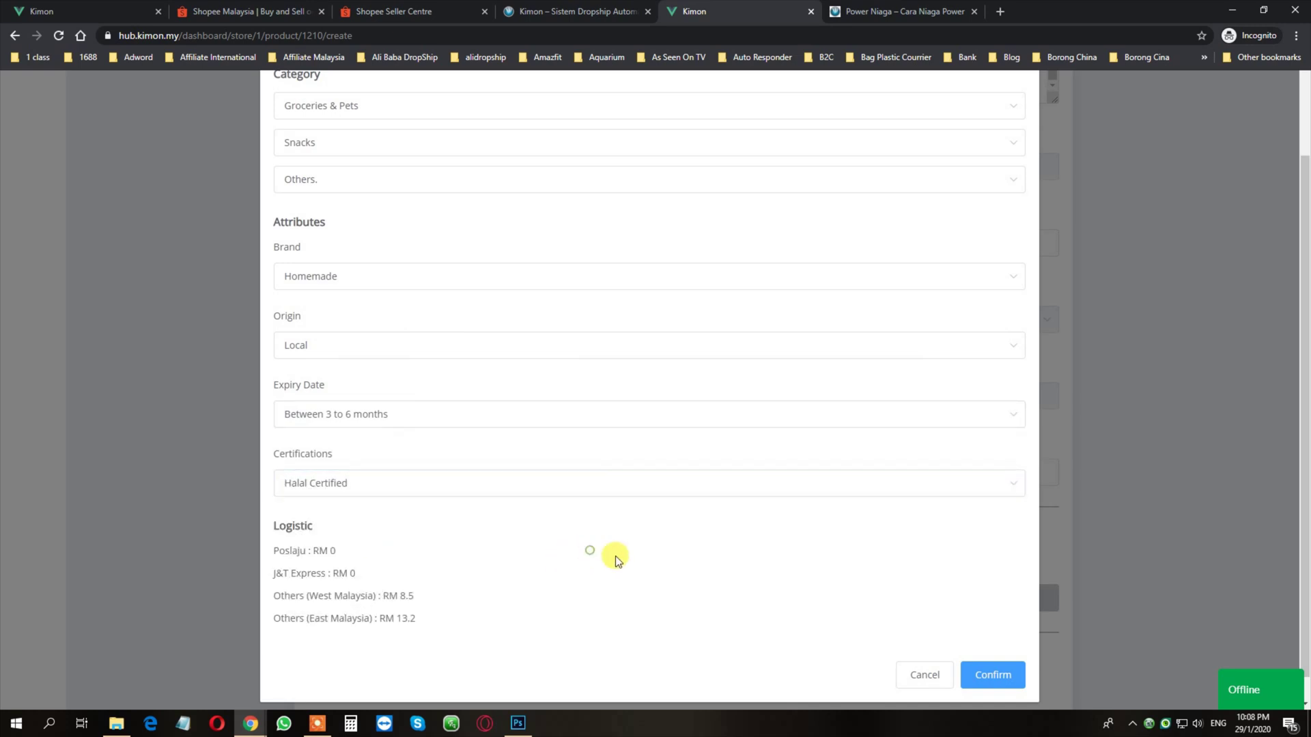
{"action": "scroll", "coordinate": [817, 524], "scroll_direction": "down", "scroll_amount": 1}
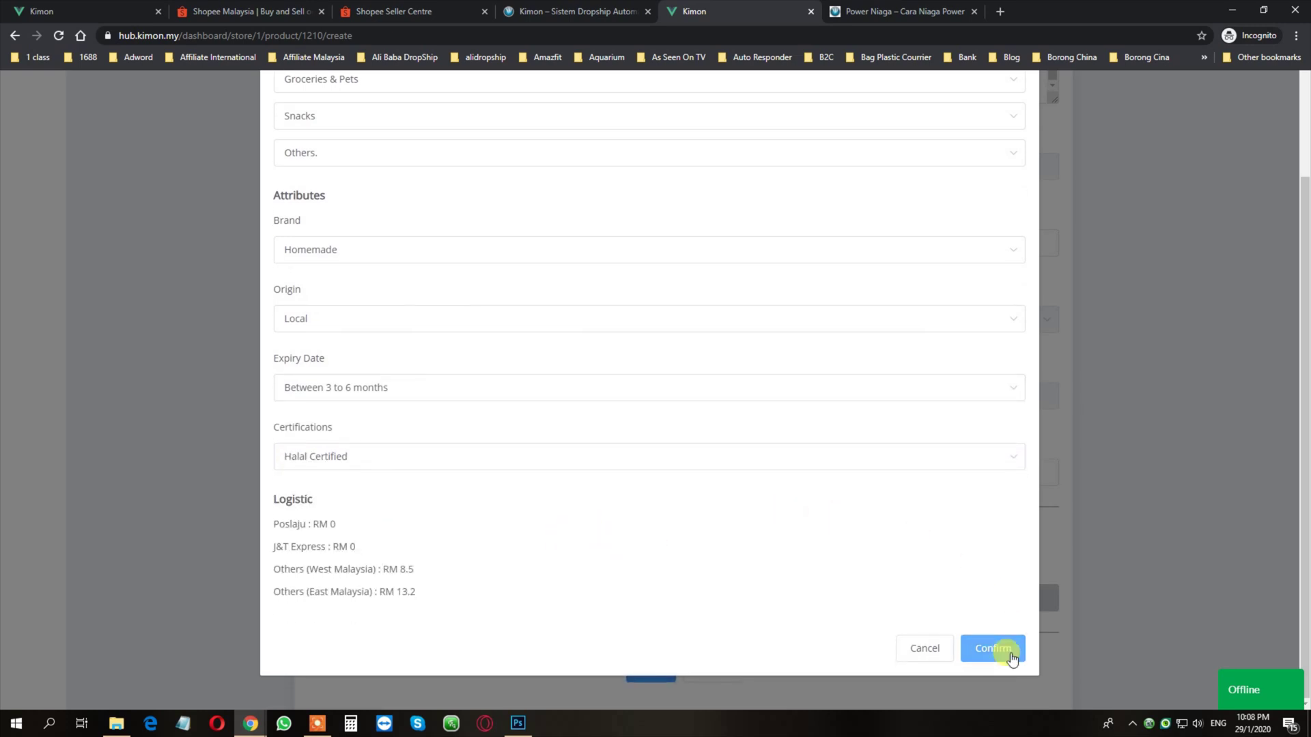
{"action": "left_click", "coordinate": [1011, 658]}
- Proceed to the product images and select the first available image with the "Ship From Malaysia" graphic added
{"action": "left_click", "coordinate": [651, 670]}
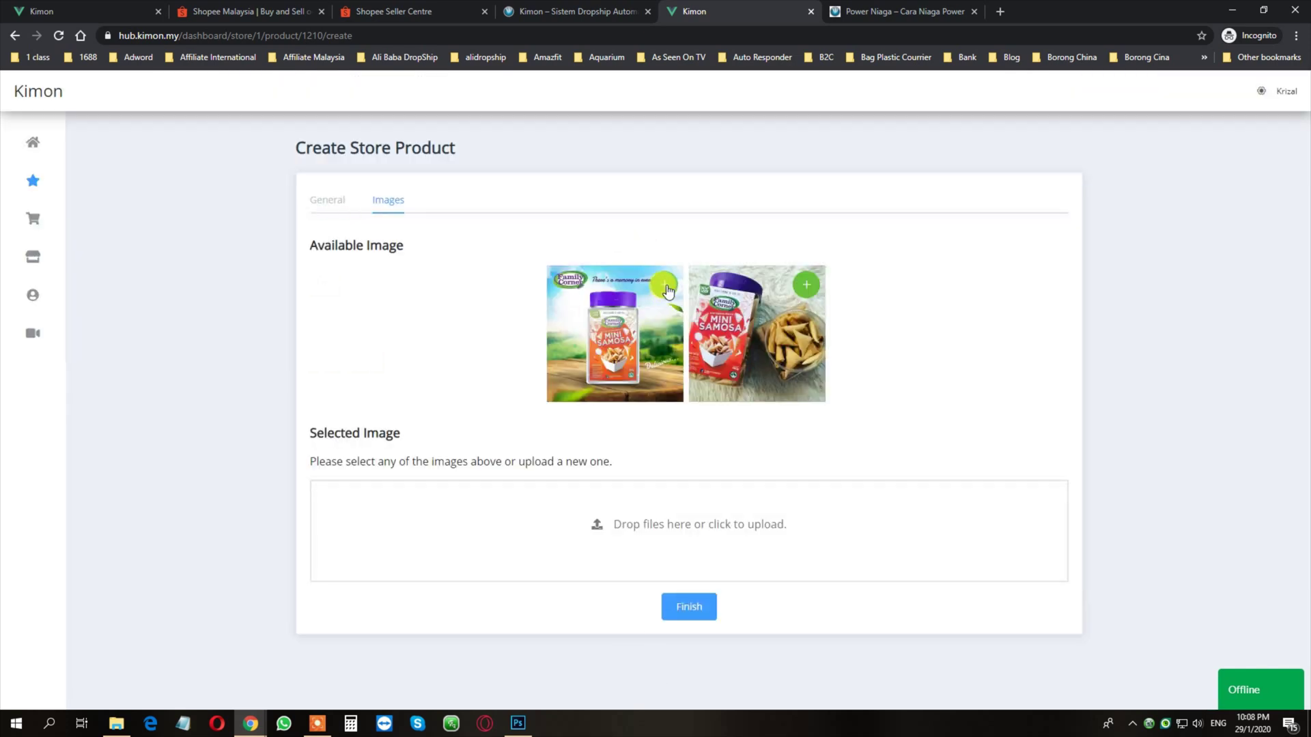
{"action": "left_click", "coordinate": [666, 287]}
{"action": "left_click", "coordinate": [114, 607]}
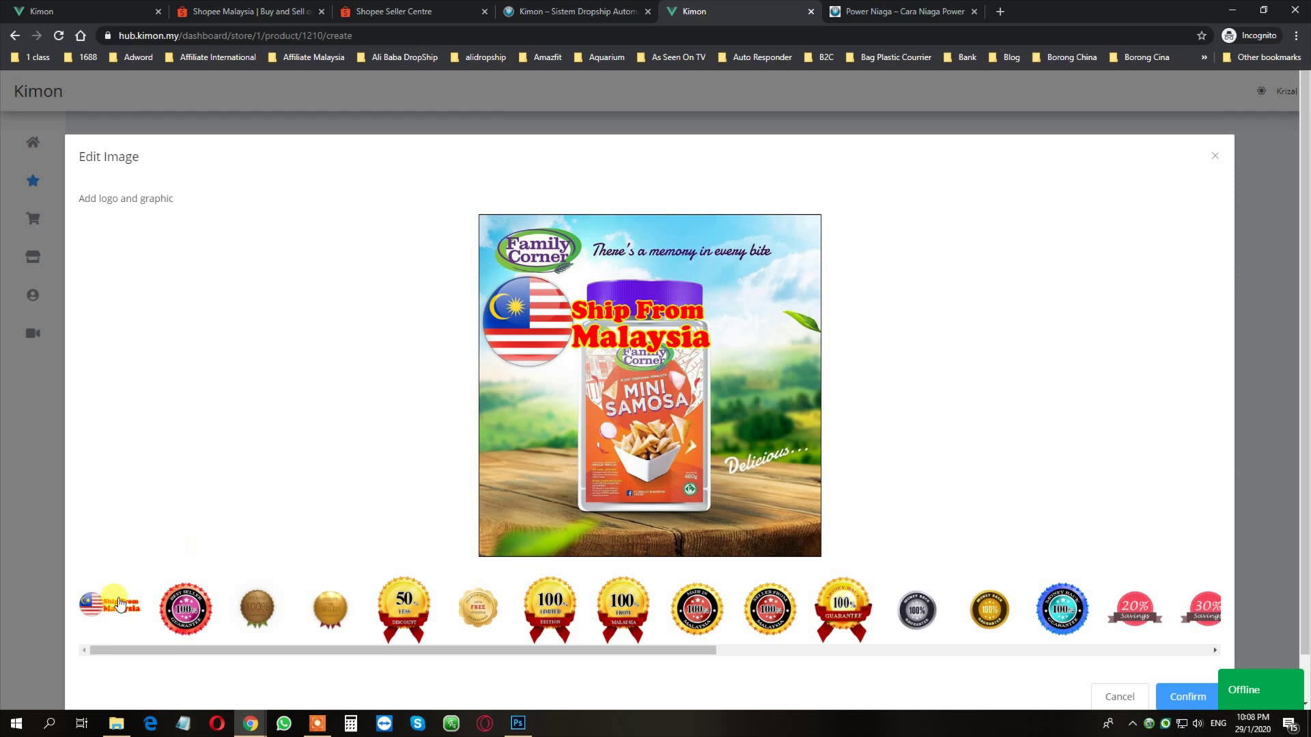
{"action": "left_click", "coordinate": [1188, 697]}
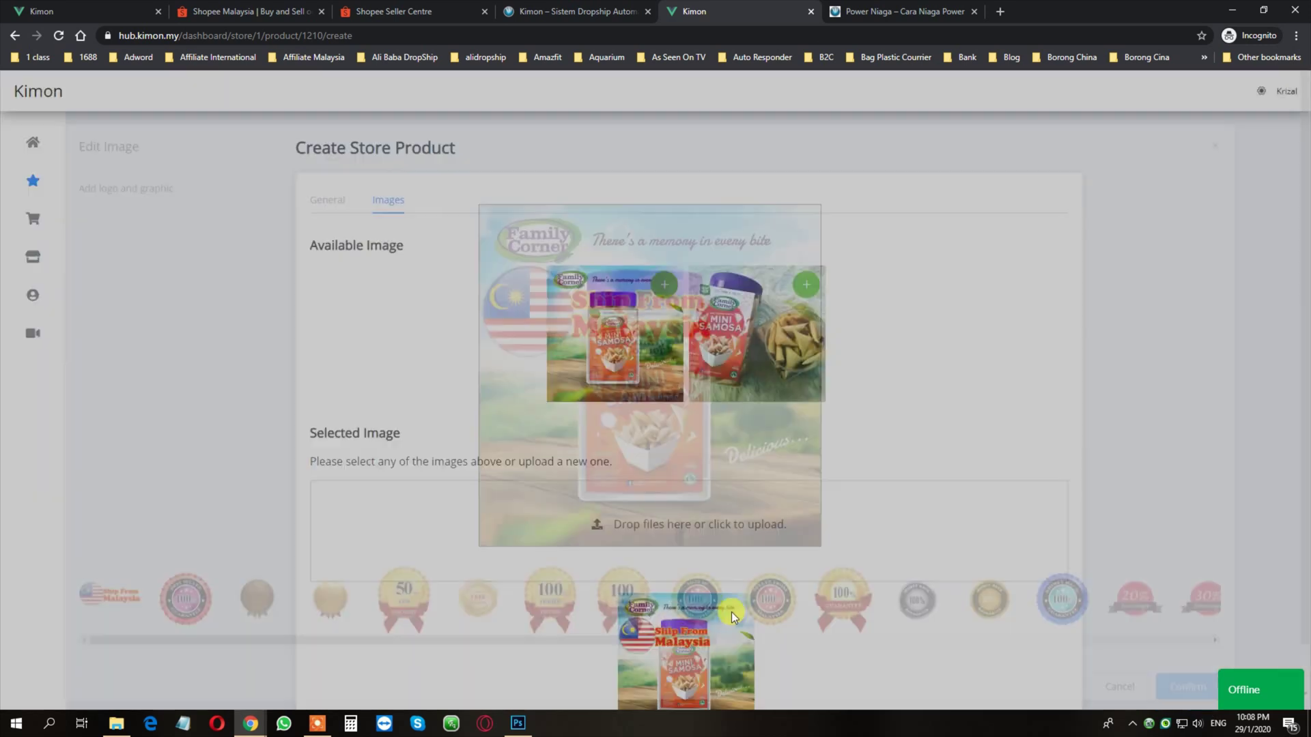
- Select the second available image with the "Ship From Malaysia" graphic added and finish creating the store product
{"action": "left_click", "coordinate": [795, 287]}
{"action": "left_click", "coordinate": [110, 604]}
{"action": "left_click", "coordinate": [1188, 698]}
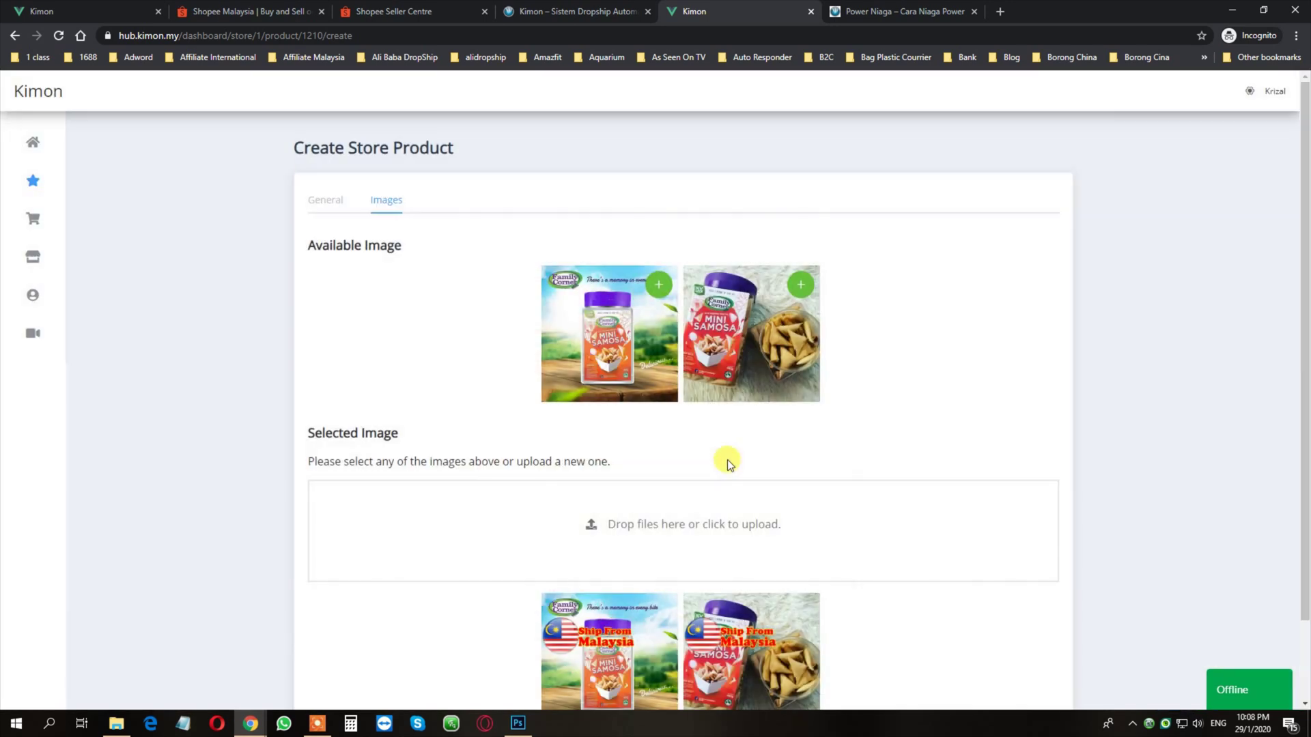
{"action": "scroll", "coordinate": [727, 460], "scroll_direction": "down", "scroll_amount": 2}
{"action": "left_click", "coordinate": [685, 672]}
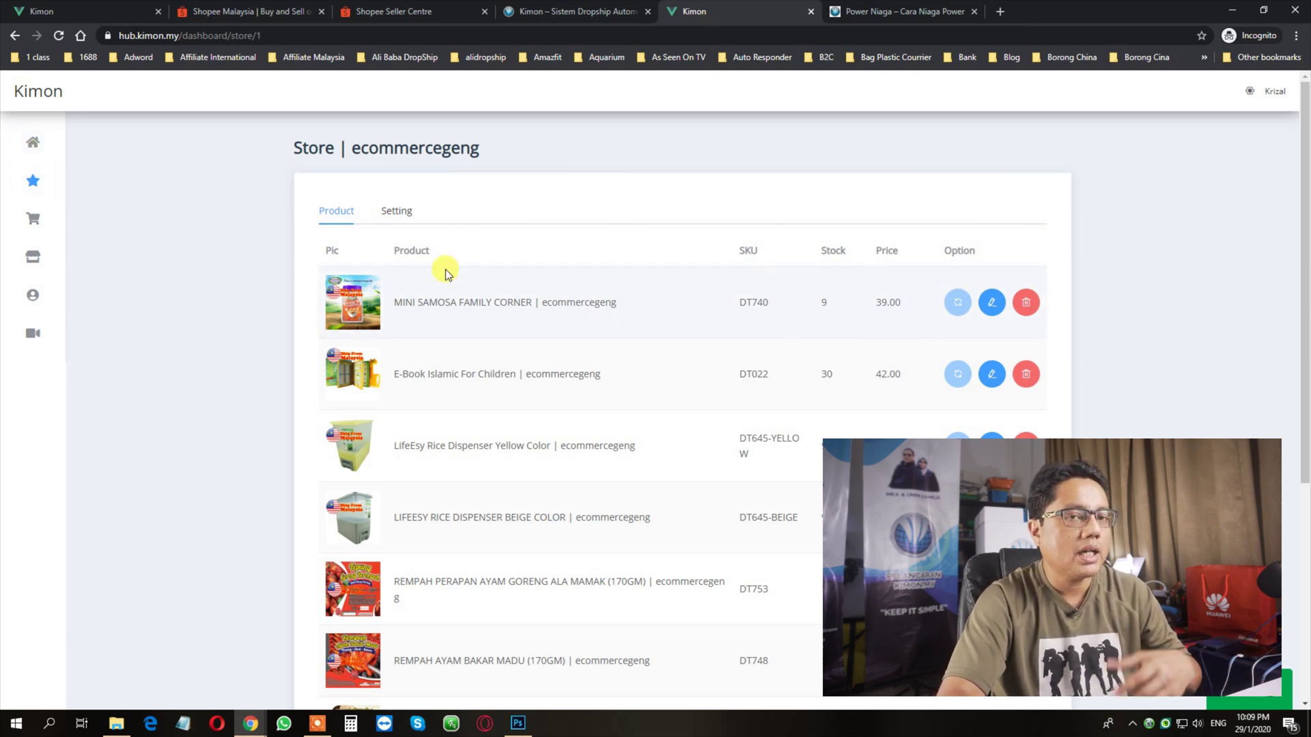
- Find REMPAH AYAM BLACKPEPPER (170GM) on page 3 of the market and add it to the kimonmy store for editing
{"action": "left_click", "coordinate": [33, 181]}
{"action": "scroll", "coordinate": [576, 269], "scroll_direction": "down", "scroll_amount": 5}
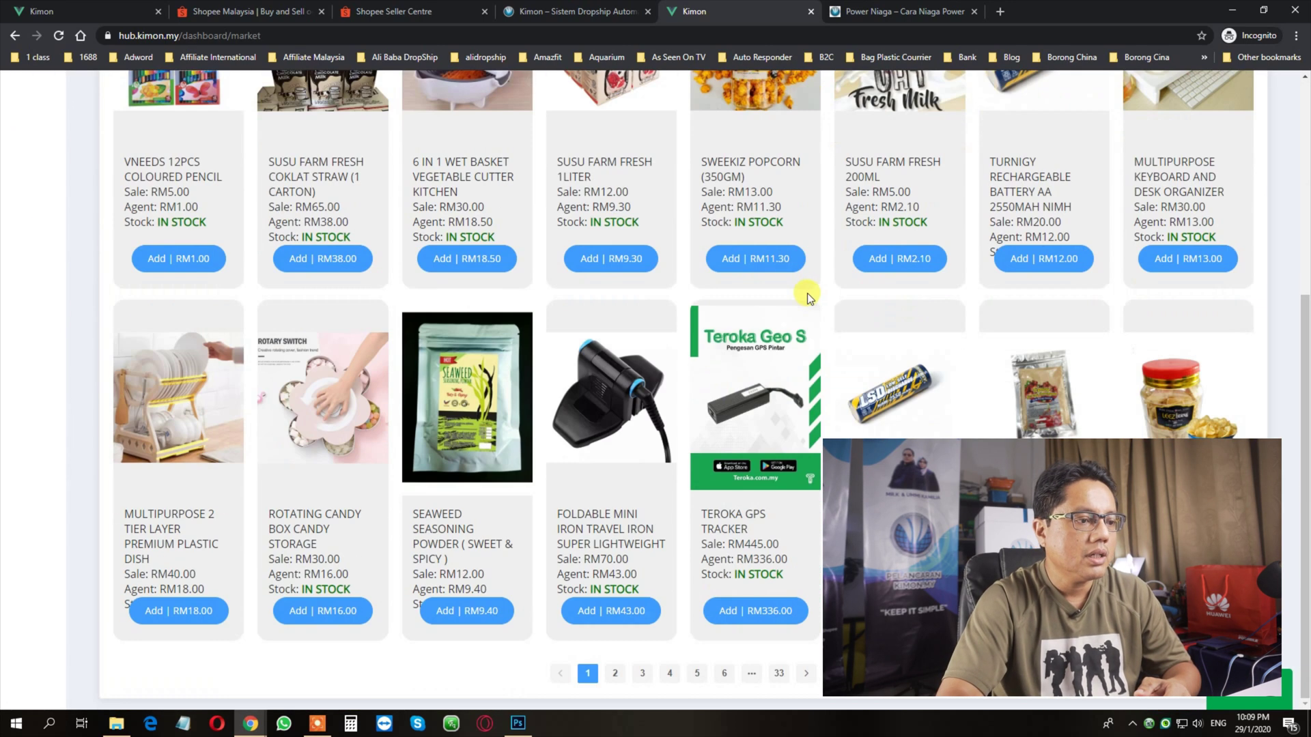
{"action": "left_click", "coordinate": [638, 675]}
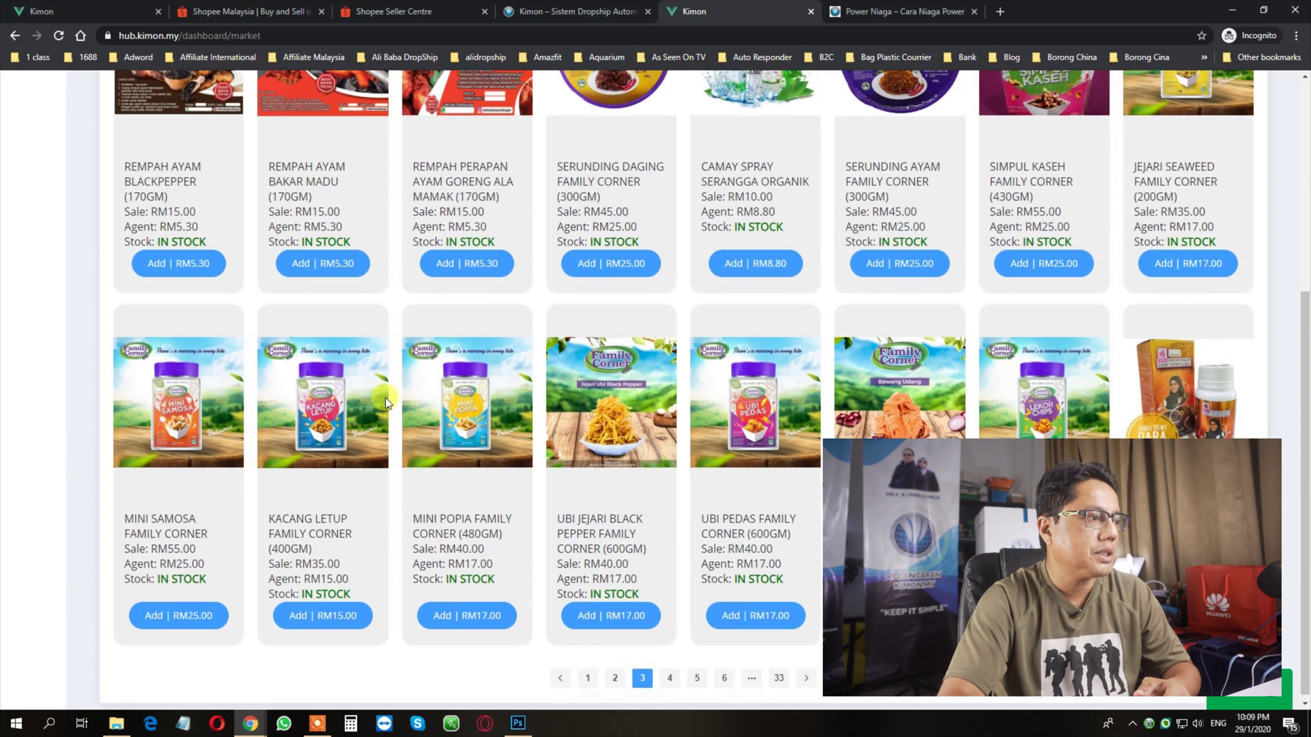
{"action": "scroll", "coordinate": [423, 574], "scroll_direction": "up", "scroll_amount": 5}
{"action": "scroll", "coordinate": [214, 477], "scroll_direction": "down", "scroll_amount": 2}
{"action": "left_click", "coordinate": [191, 461]}
{"action": "left_click", "coordinate": [512, 317]}
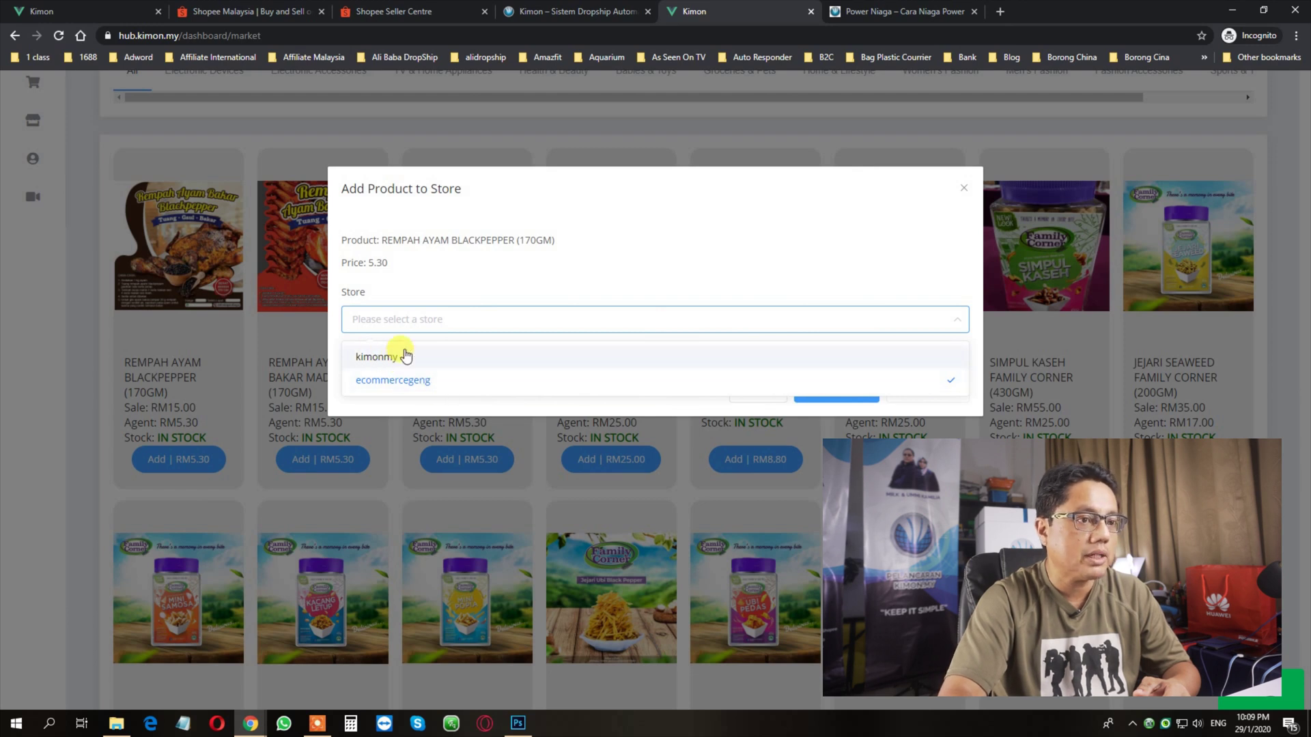
{"action": "left_click", "coordinate": [517, 357]}
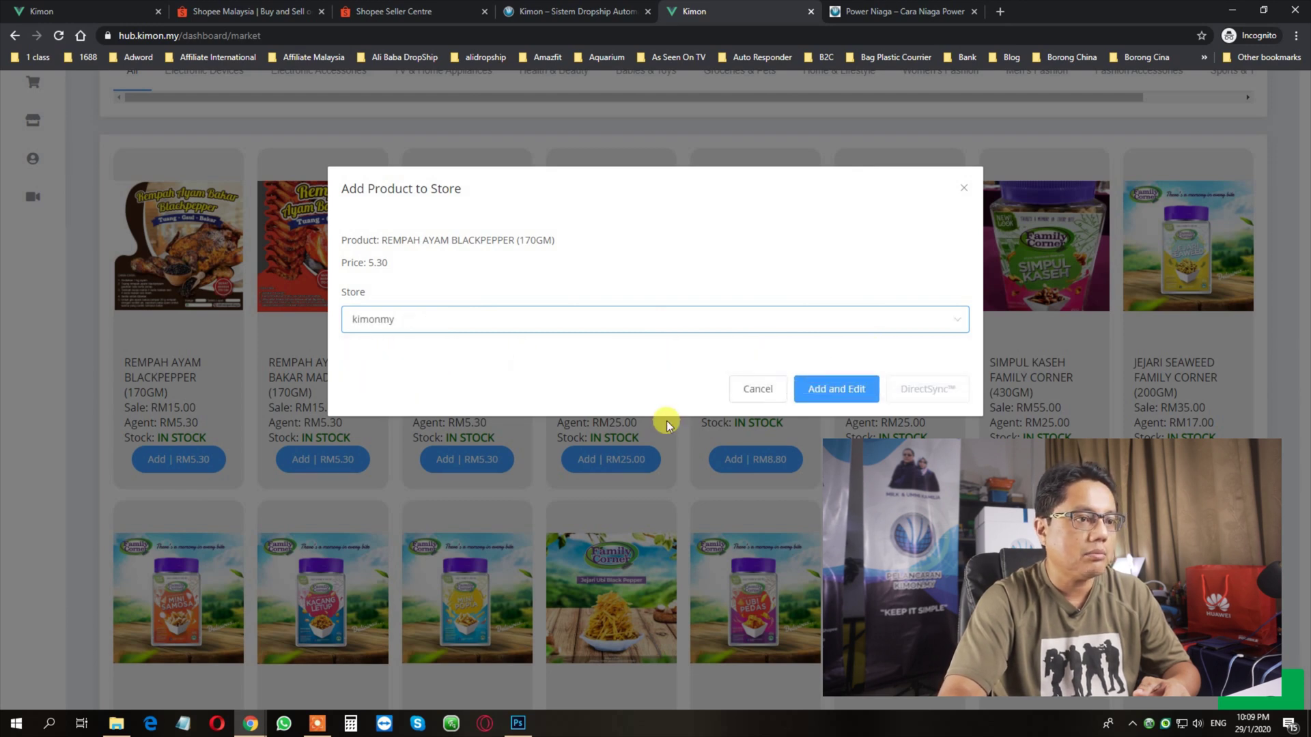
{"action": "left_click", "coordinate": [844, 384]}
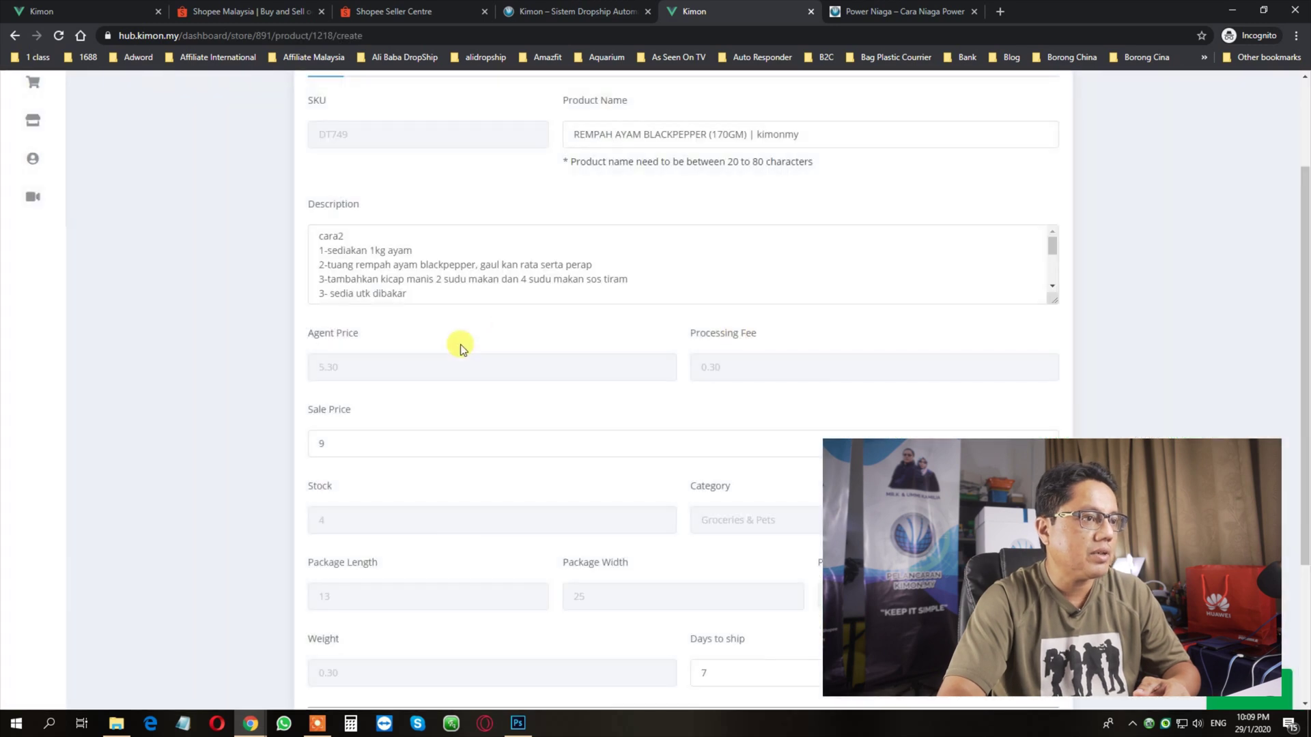
- Set the product's Shopee category levels to Groceries & Pets, Snacks and Others
{"action": "scroll", "coordinate": [258, 349], "scroll_direction": "down", "scroll_amount": 3}
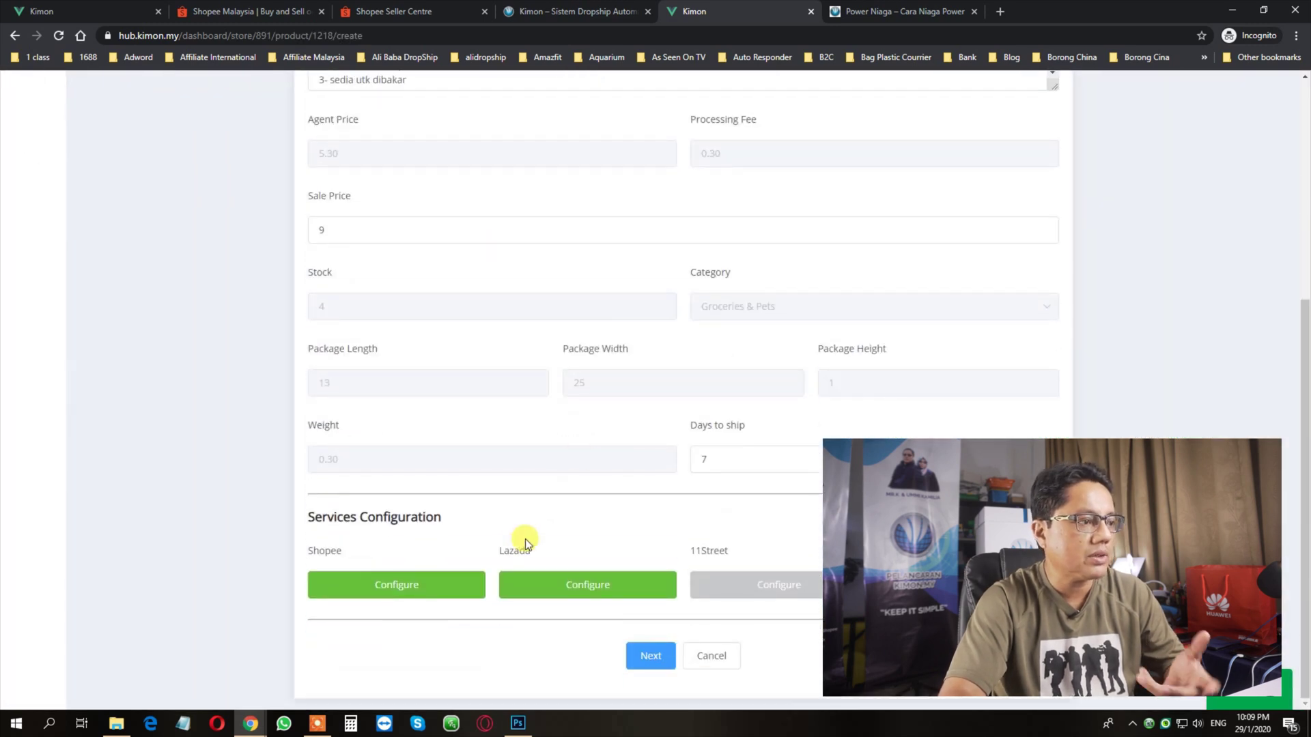
{"action": "left_click", "coordinate": [408, 584]}
{"action": "left_click", "coordinate": [448, 244]}
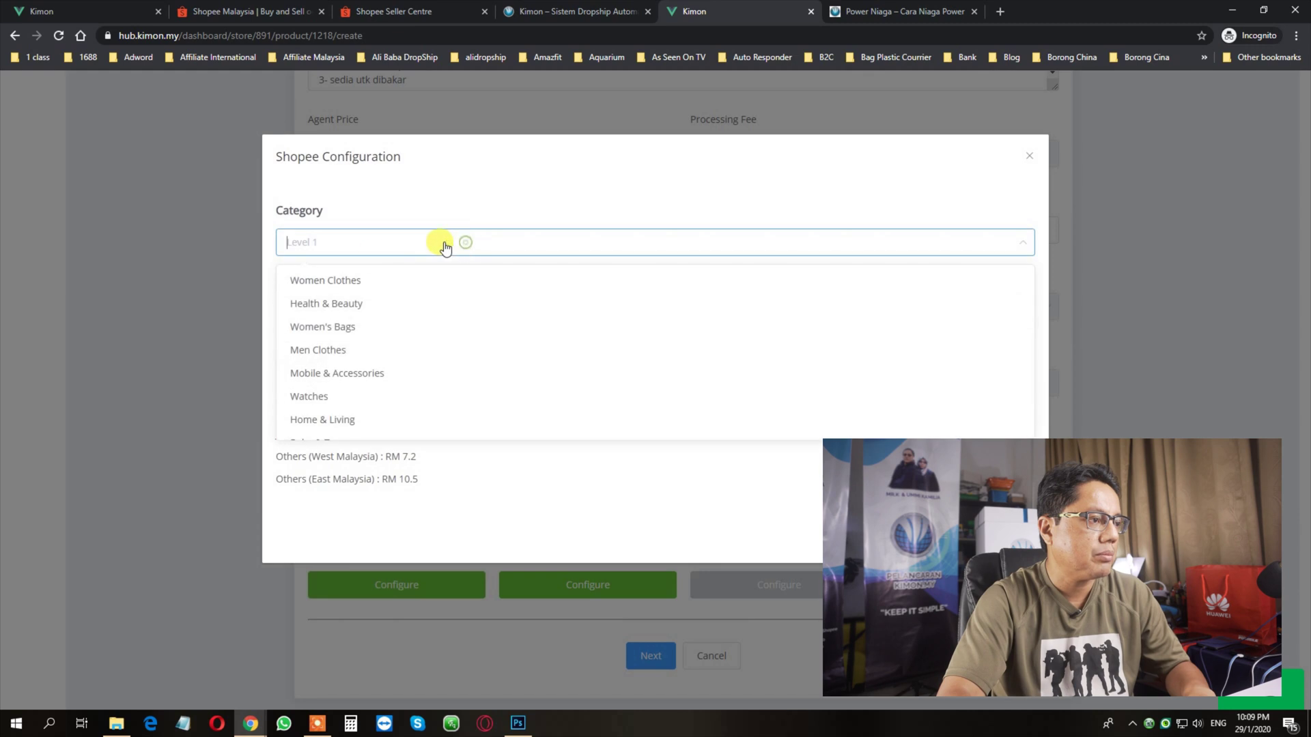
{"action": "type", "text": "g"}
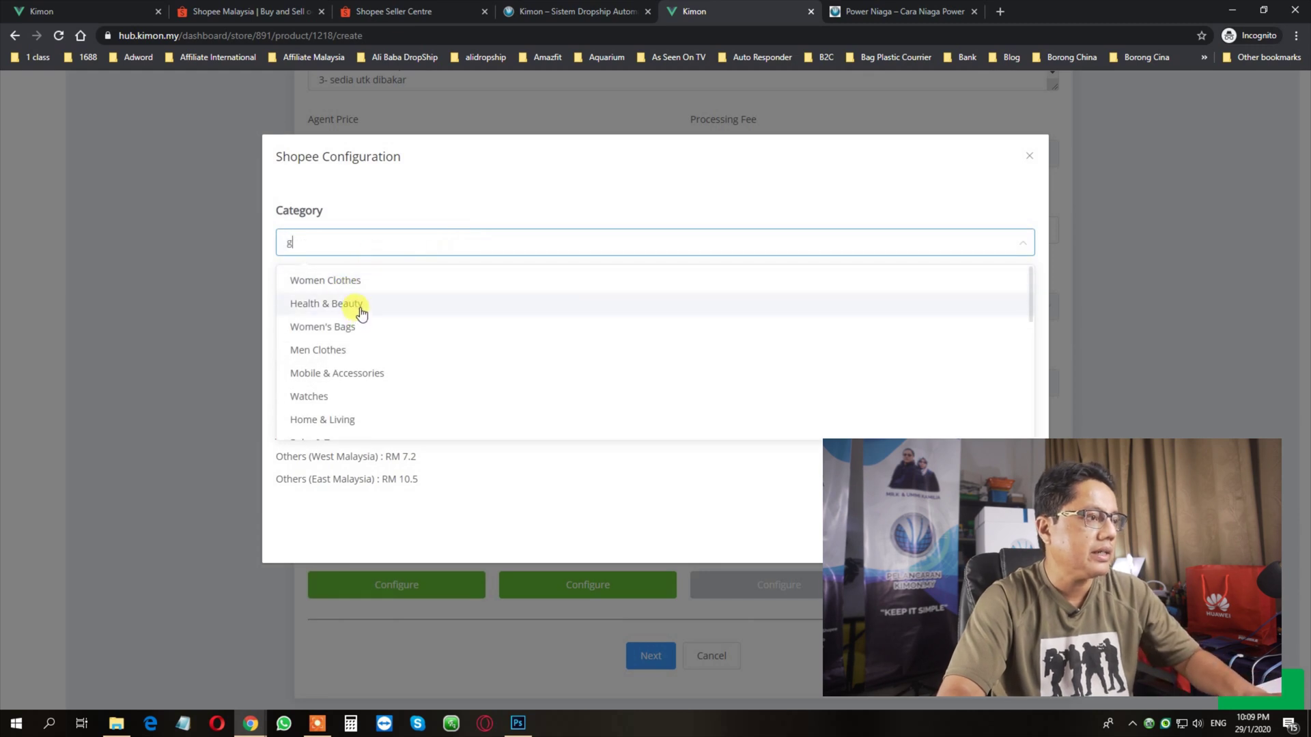
{"action": "type", "text": "r"}
{"action": "left_click", "coordinate": [361, 285]}
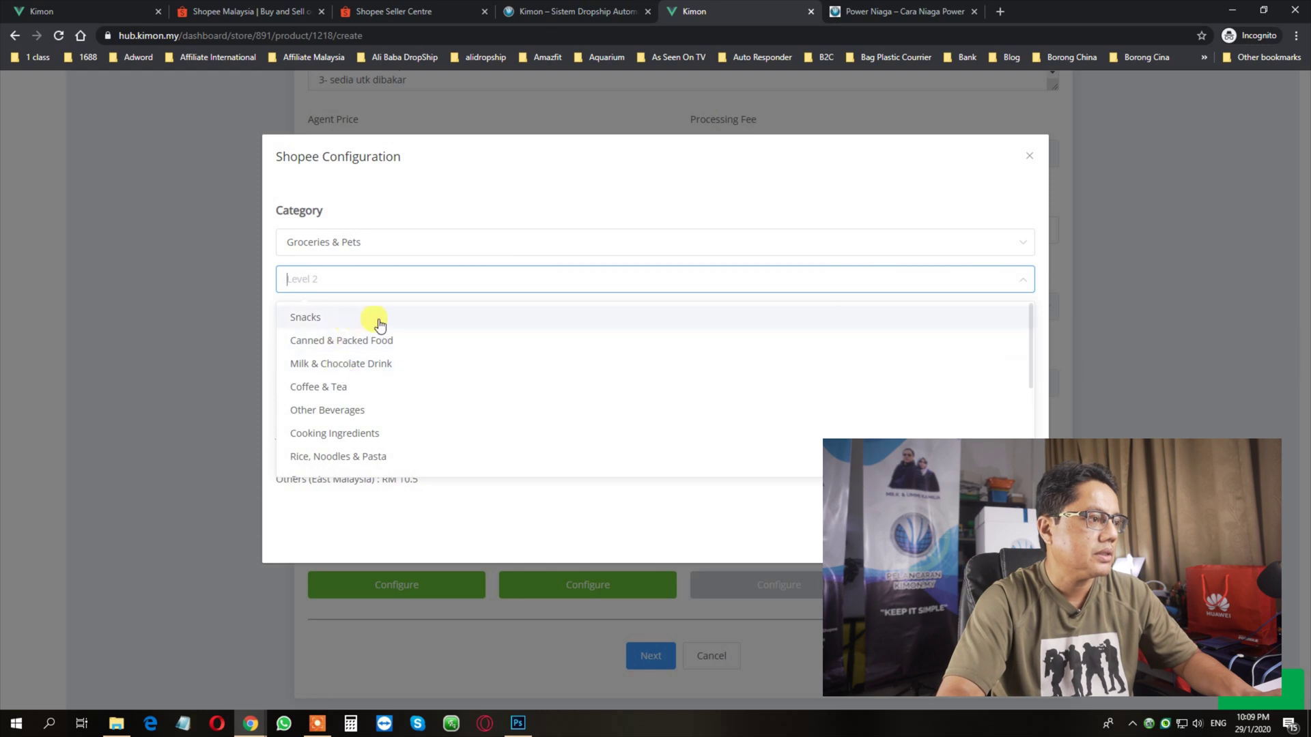
{"action": "left_click", "coordinate": [324, 321]}
{"action": "left_click", "coordinate": [366, 313]}
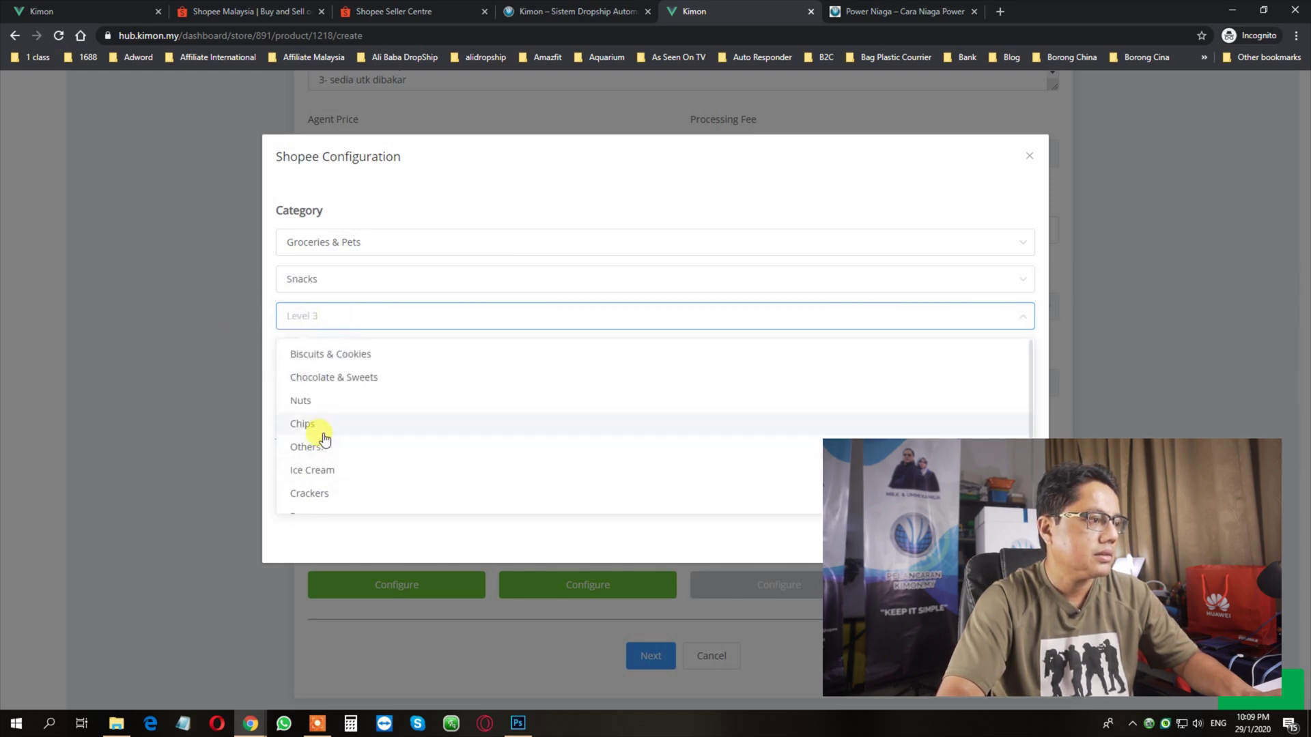
{"action": "left_click", "coordinate": [323, 445]}
- Fill in the Shopee attributes with brand Homemade, origin Local, expiry Between 3 to 6 months and Halal Certified, and confirm them
{"action": "left_click", "coordinate": [366, 416]}
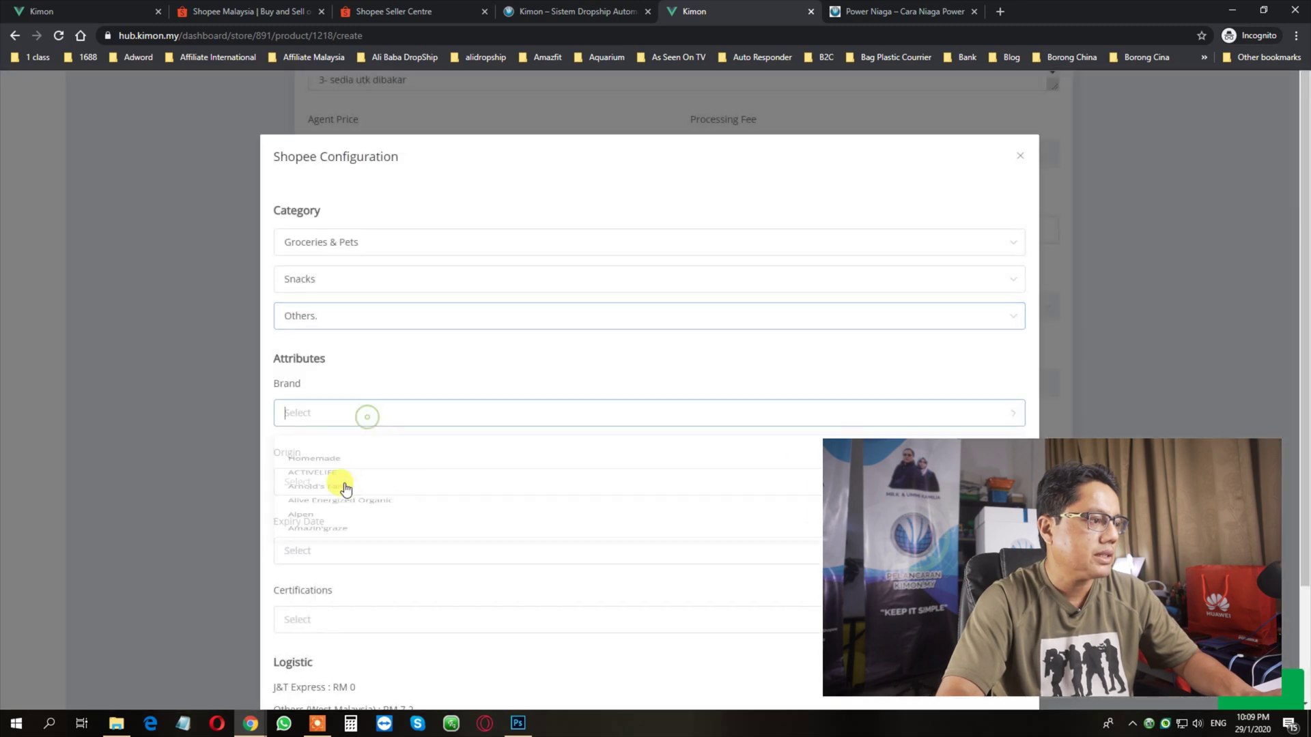
{"action": "left_click", "coordinate": [341, 474]}
{"action": "scroll", "coordinate": [403, 348], "scroll_direction": "down", "scroll_amount": 2}
{"action": "left_click", "coordinate": [407, 346]}
{"action": "left_click", "coordinate": [394, 423]}
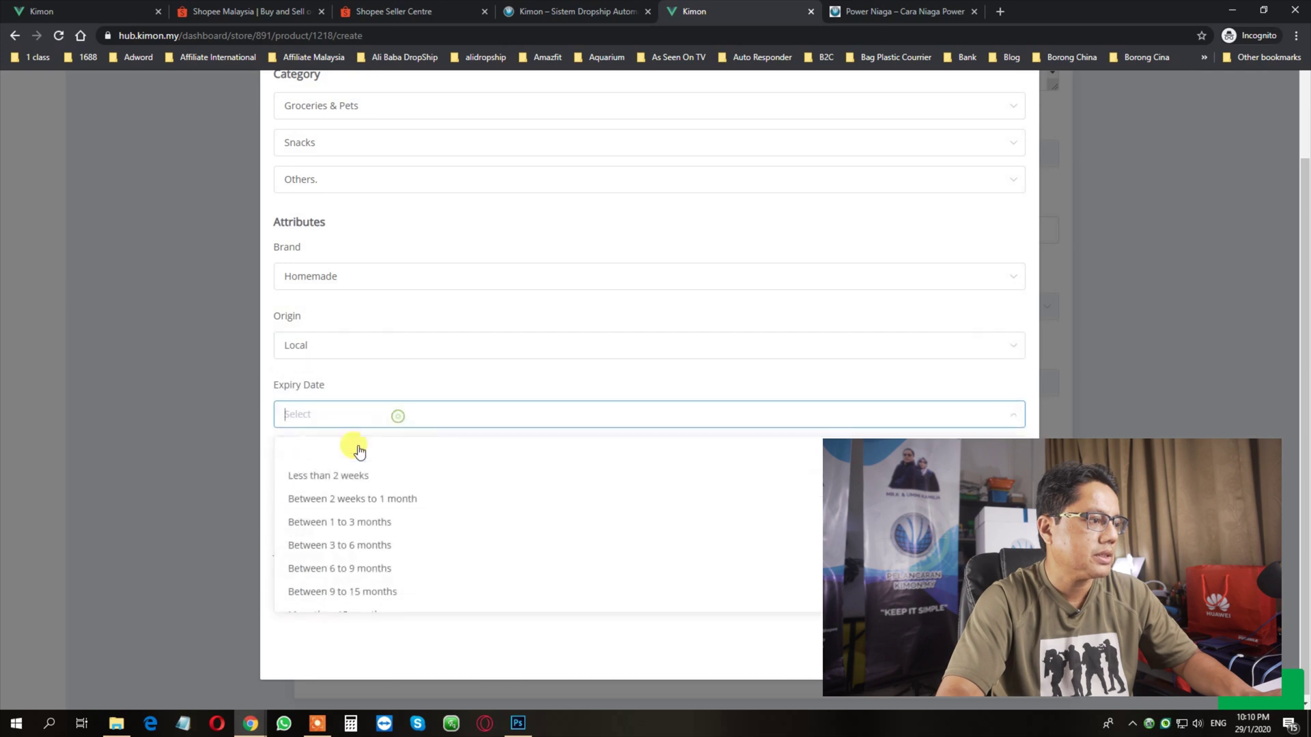
{"action": "left_click", "coordinate": [363, 546]}
{"action": "left_click", "coordinate": [410, 486]}
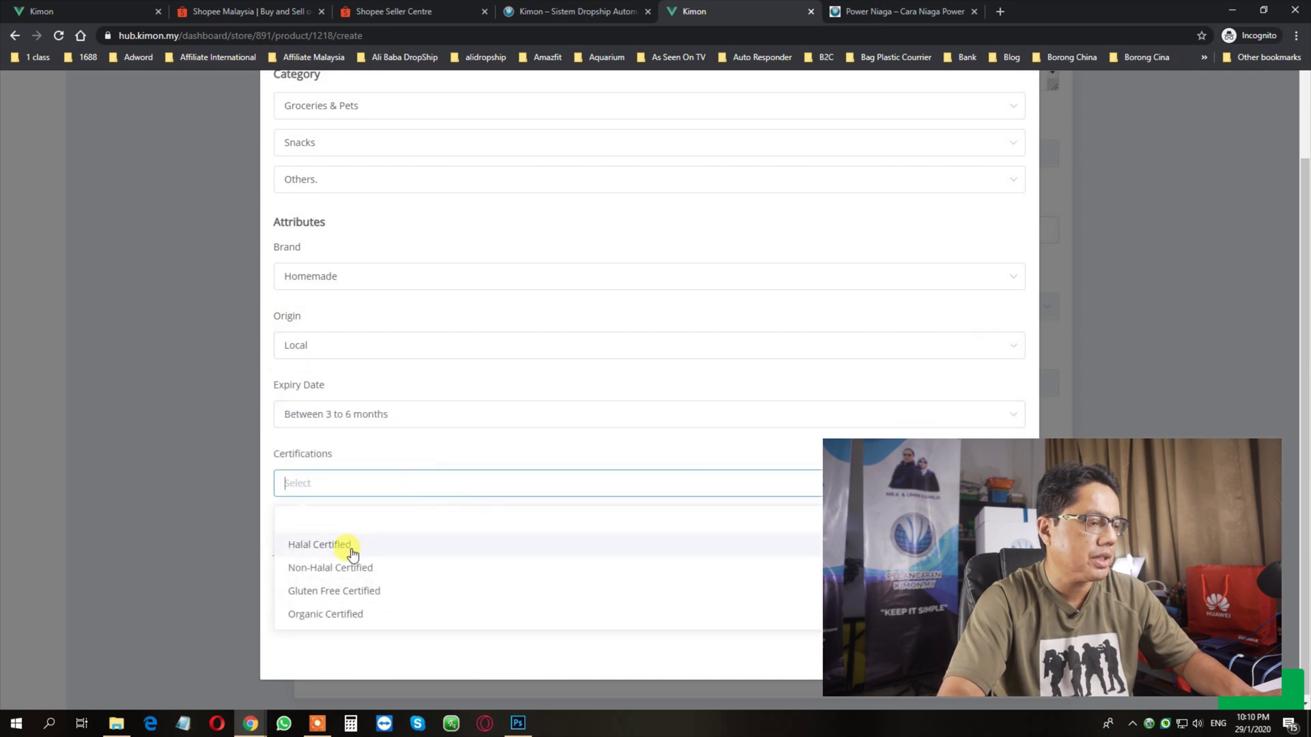
{"action": "left_click", "coordinate": [346, 544]}
{"action": "scroll", "coordinate": [621, 570], "scroll_direction": "up", "scroll_amount": 2}
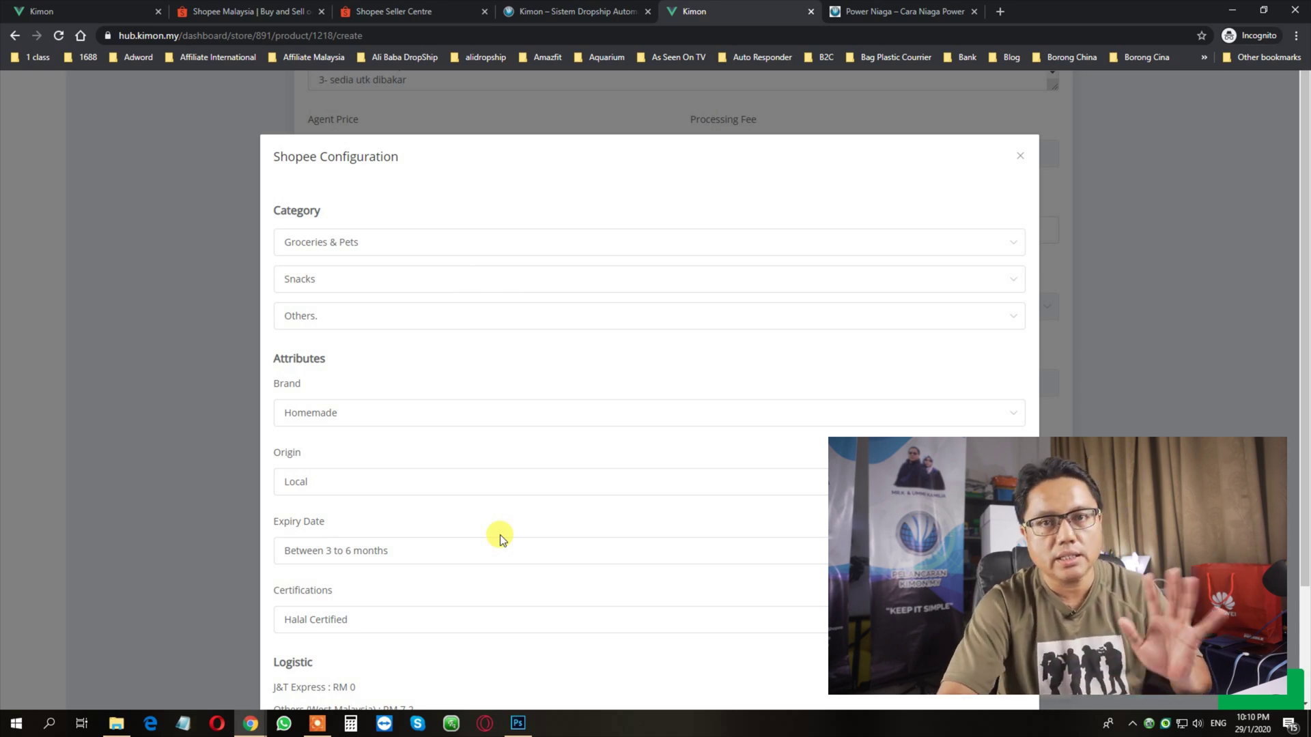
{"action": "scroll", "coordinate": [495, 553], "scroll_direction": "down", "scroll_amount": 3}
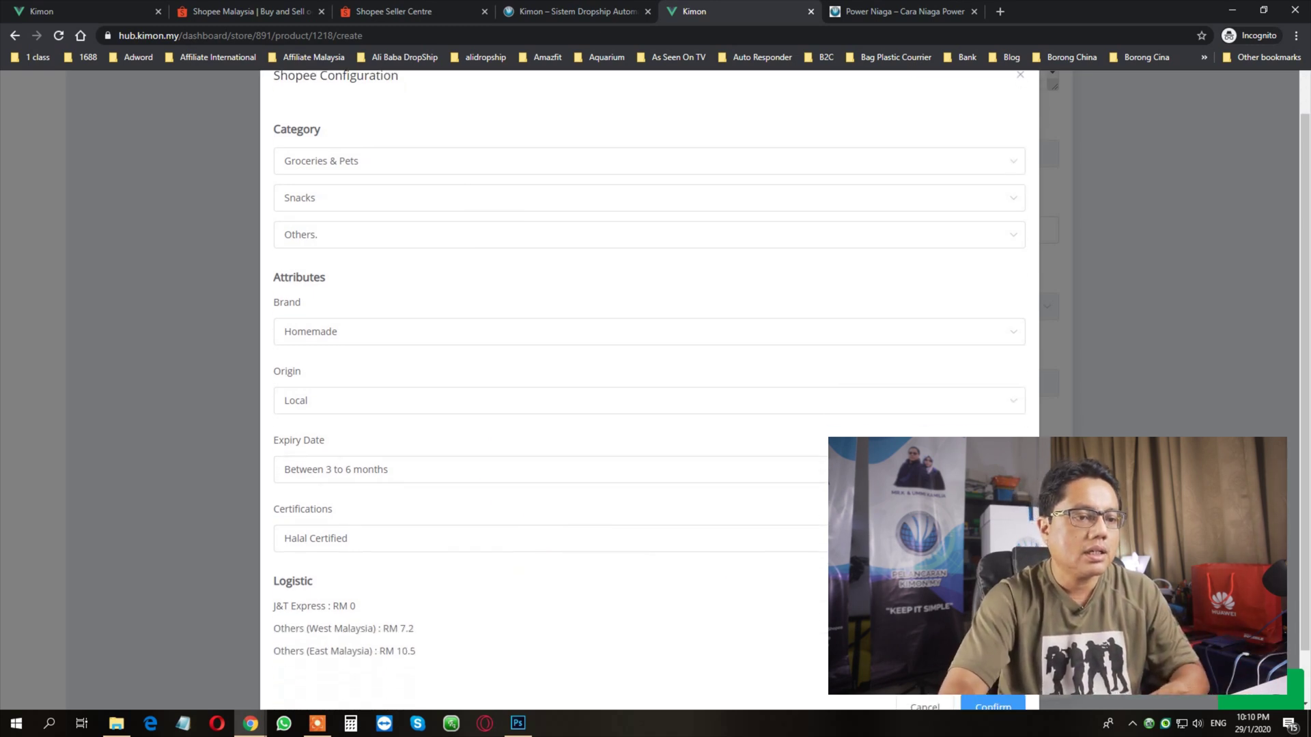
{"action": "left_click", "coordinate": [981, 637]}
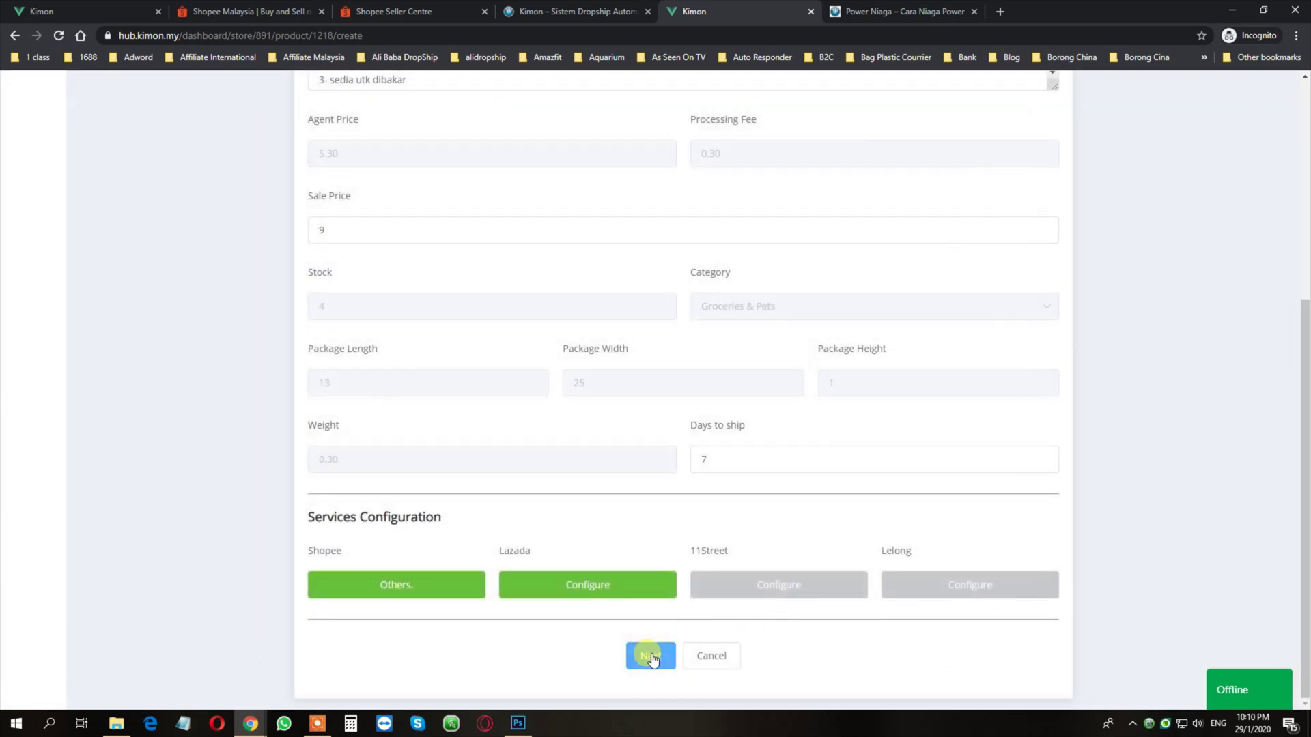
- Proceed to the product images and select the first two available images, each with the "Ship From Malaysia" graphic added
{"action": "left_click", "coordinate": [650, 656]}
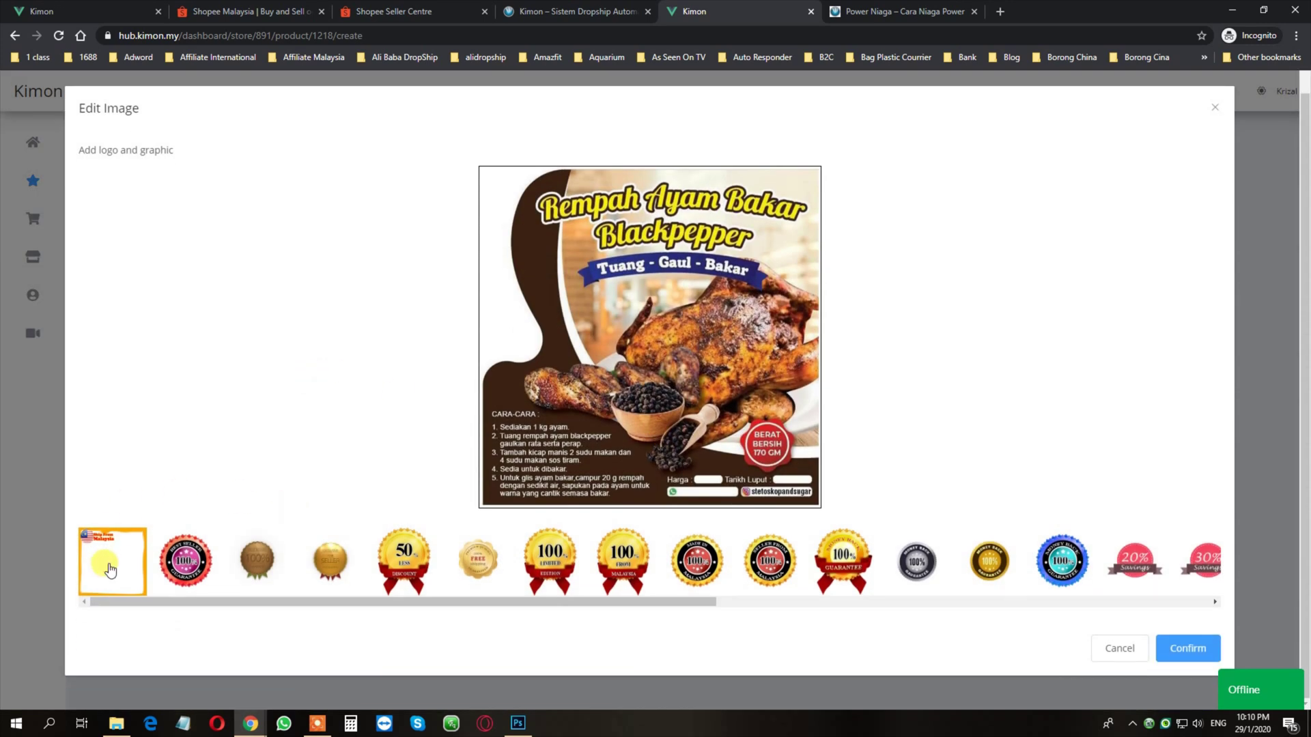
{"action": "left_click", "coordinate": [111, 569]}
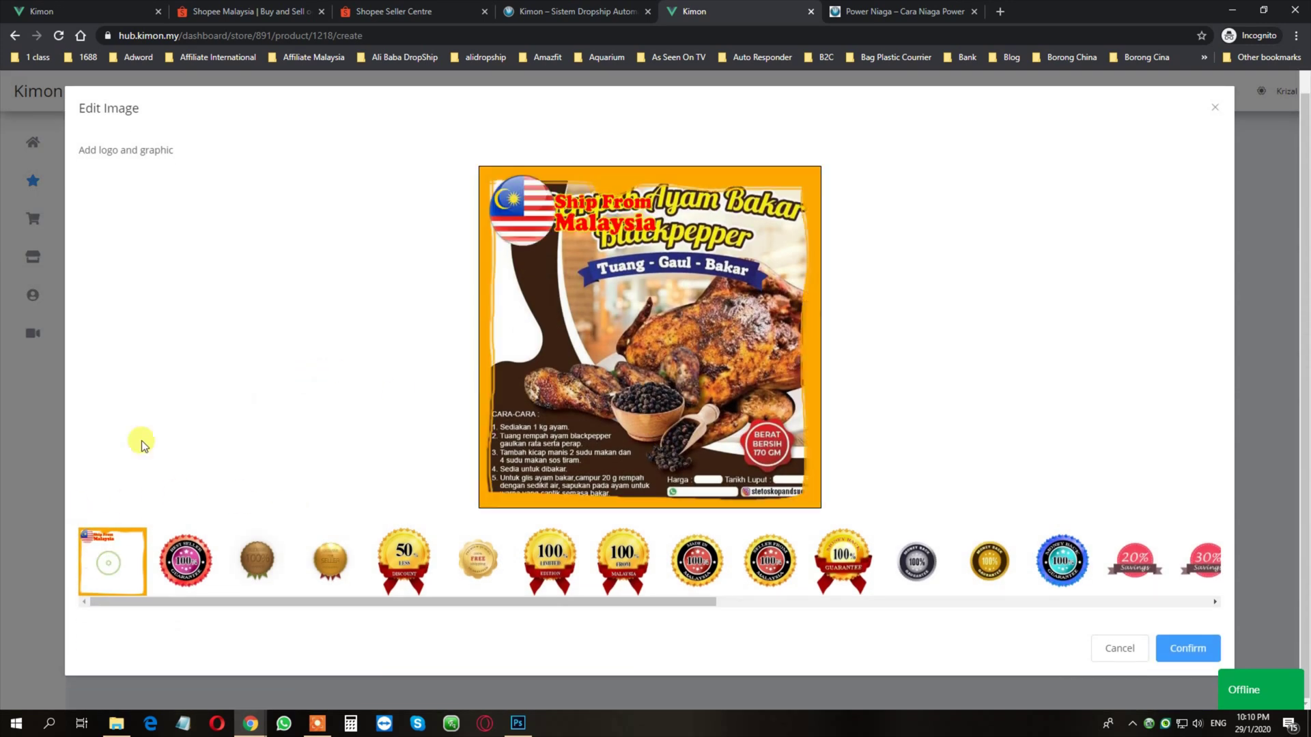
{"action": "left_click", "coordinate": [1191, 650]}
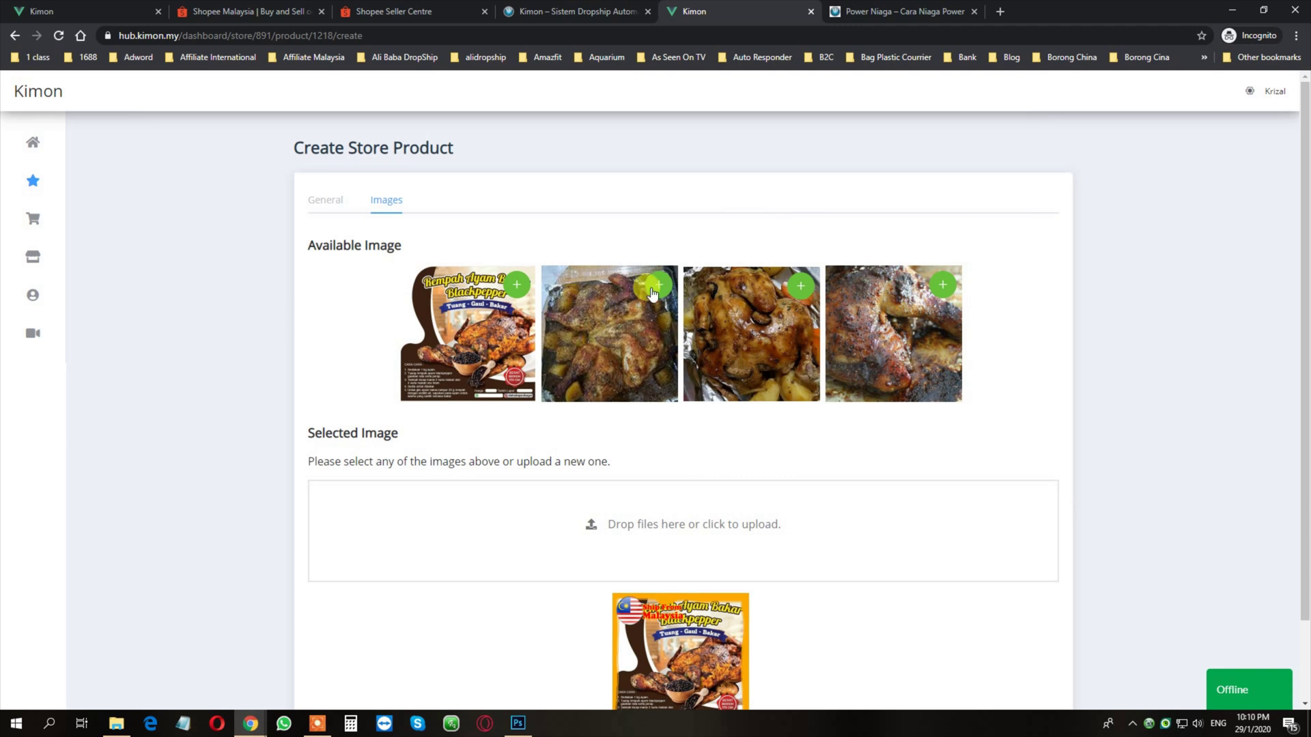
{"action": "left_click", "coordinate": [652, 293]}
{"action": "left_click", "coordinate": [98, 559]}
{"action": "left_click", "coordinate": [1185, 642]}
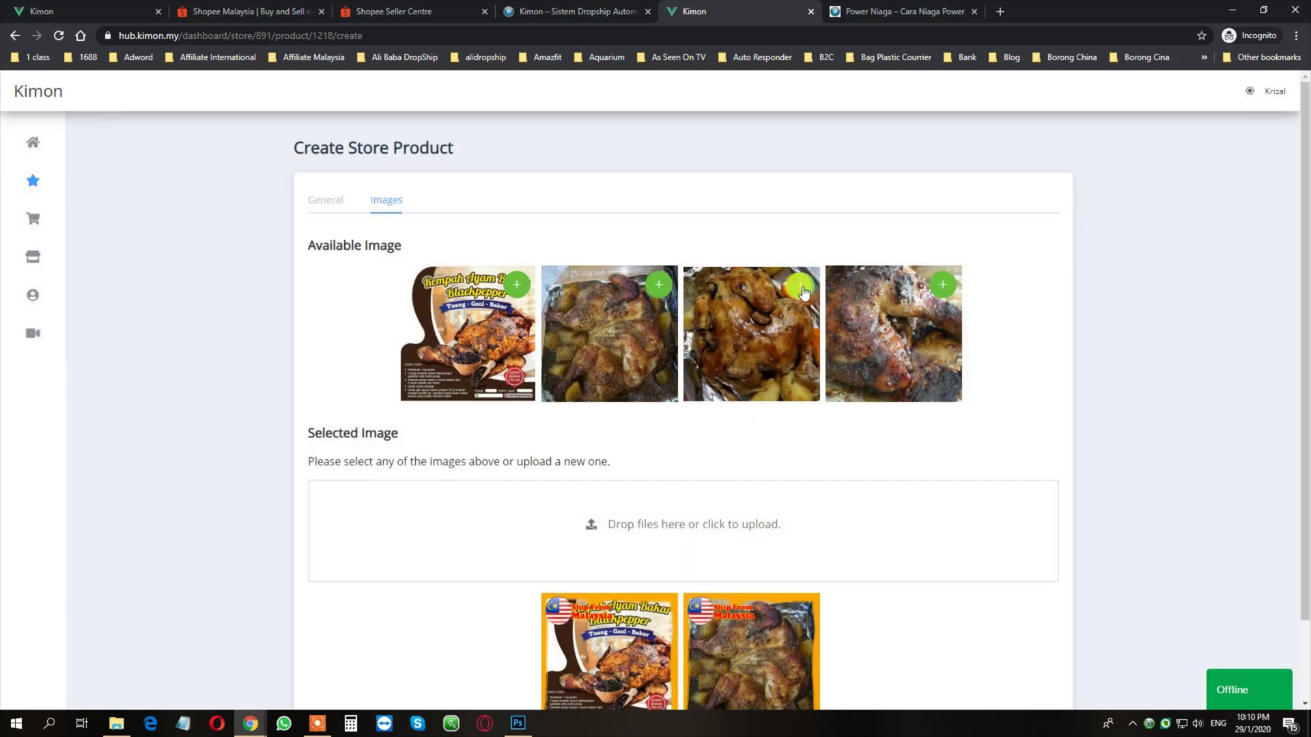
- Select the third and fourth available images, each with the "Ship From Malaysia" graphic added
{"action": "left_click", "coordinate": [802, 290]}
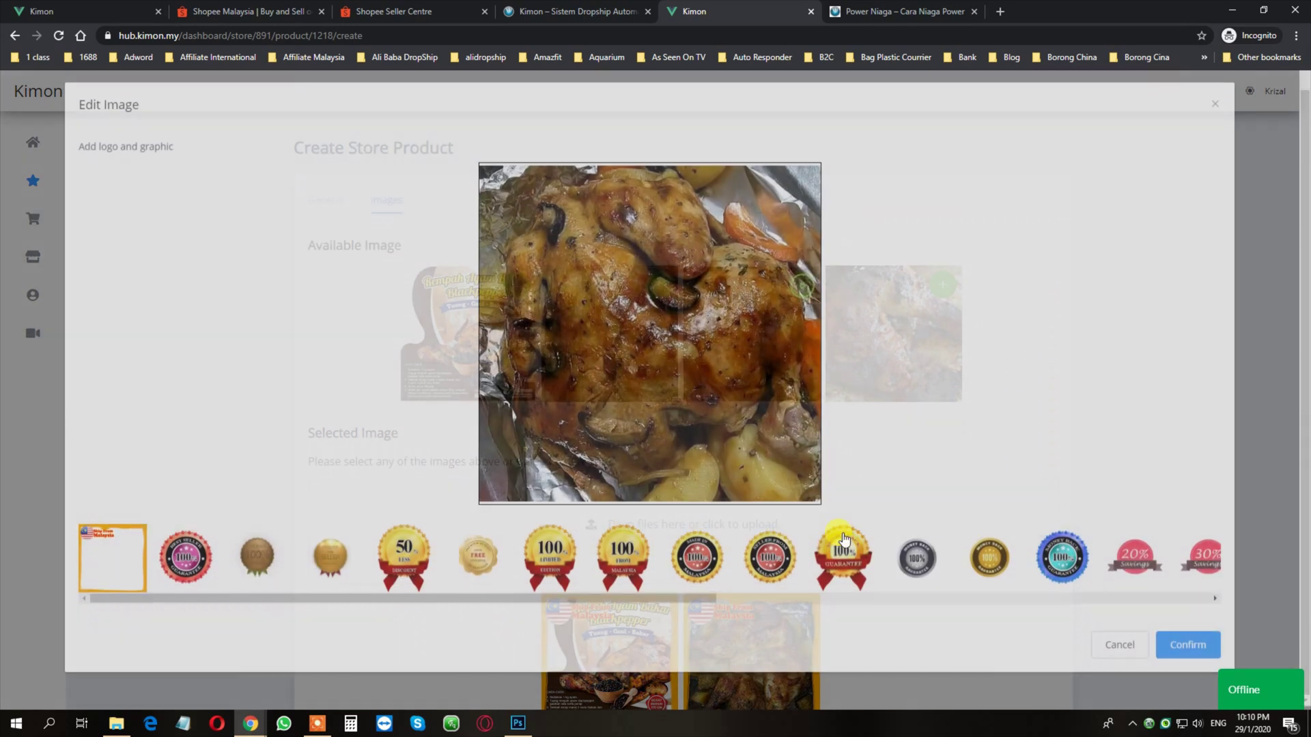
{"action": "left_click", "coordinate": [96, 557]}
{"action": "left_click", "coordinate": [1193, 657]}
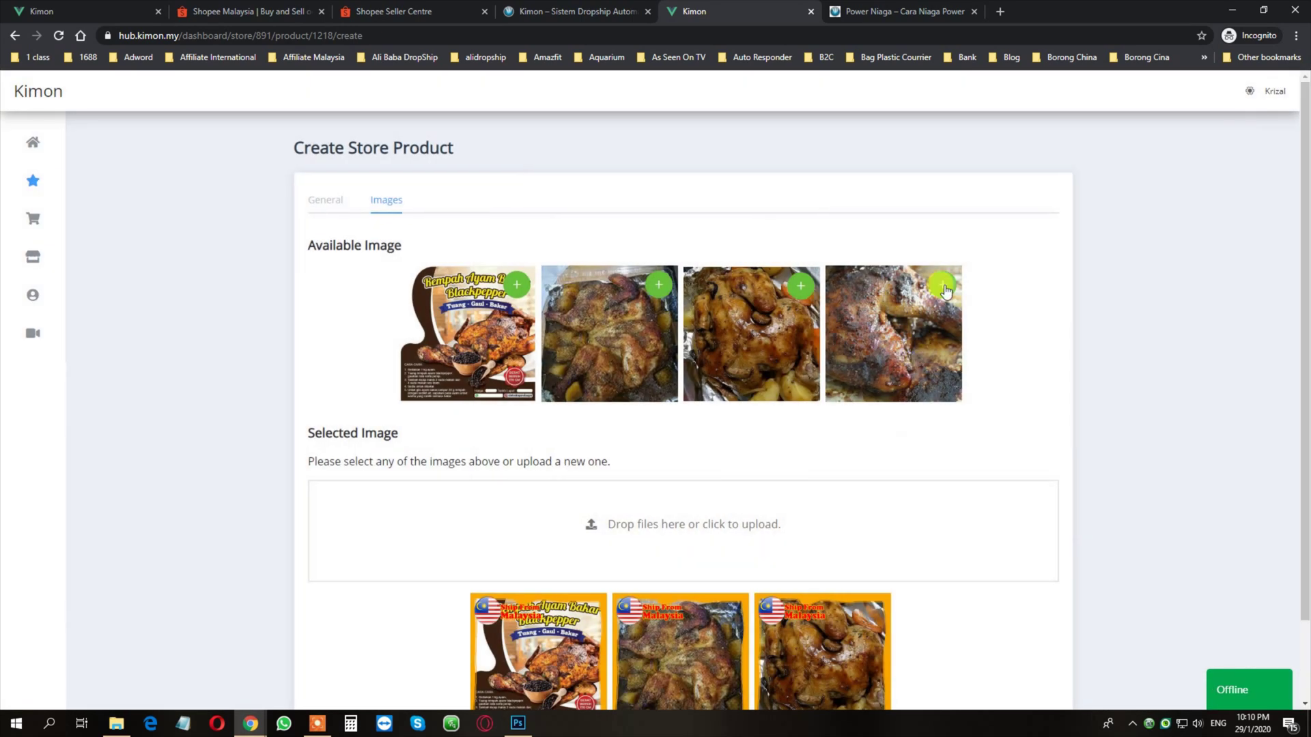
{"action": "left_click", "coordinate": [942, 284]}
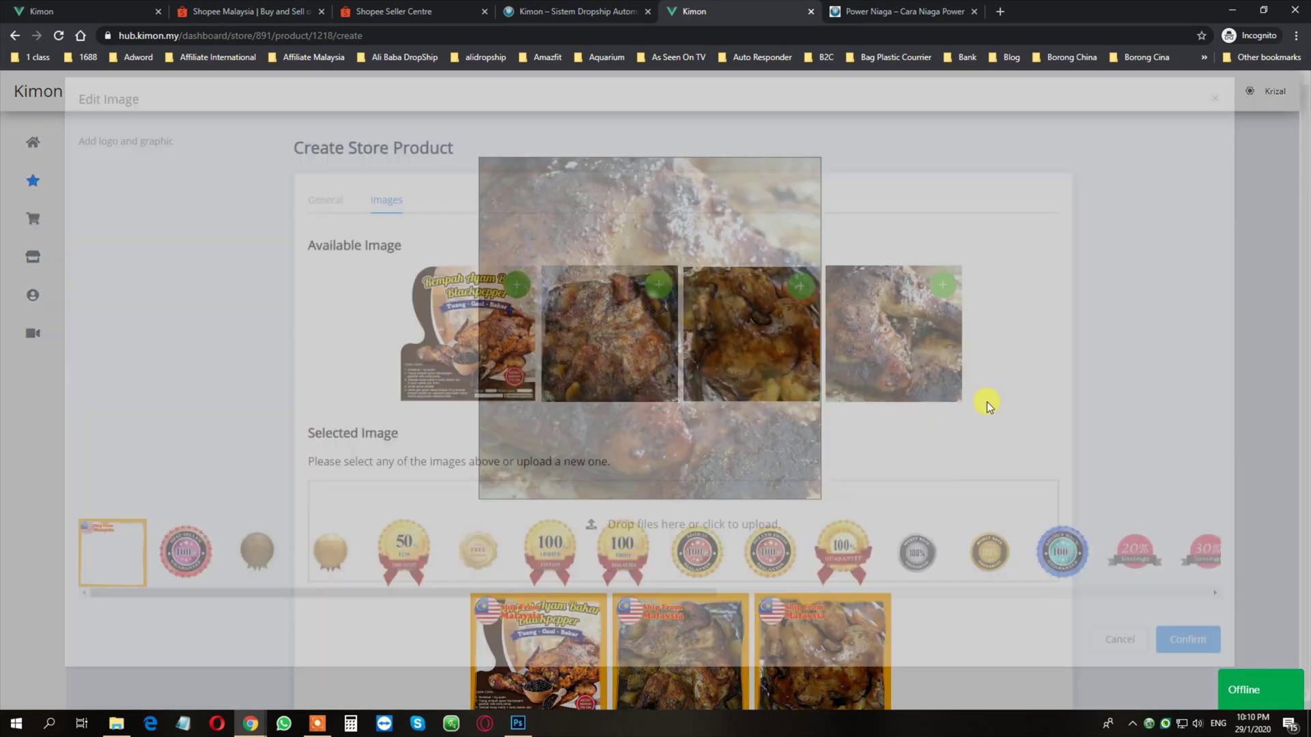
{"action": "left_click", "coordinate": [127, 546]}
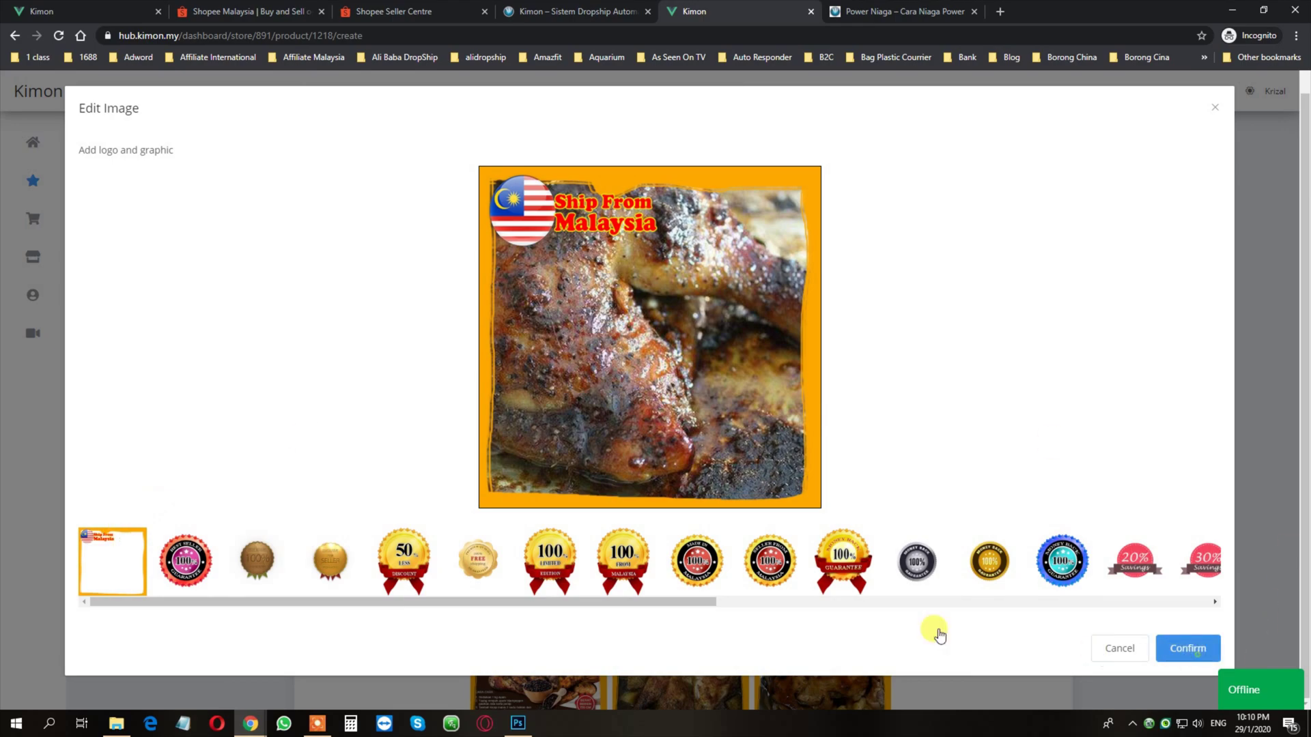
{"action": "key", "text": "Return"}
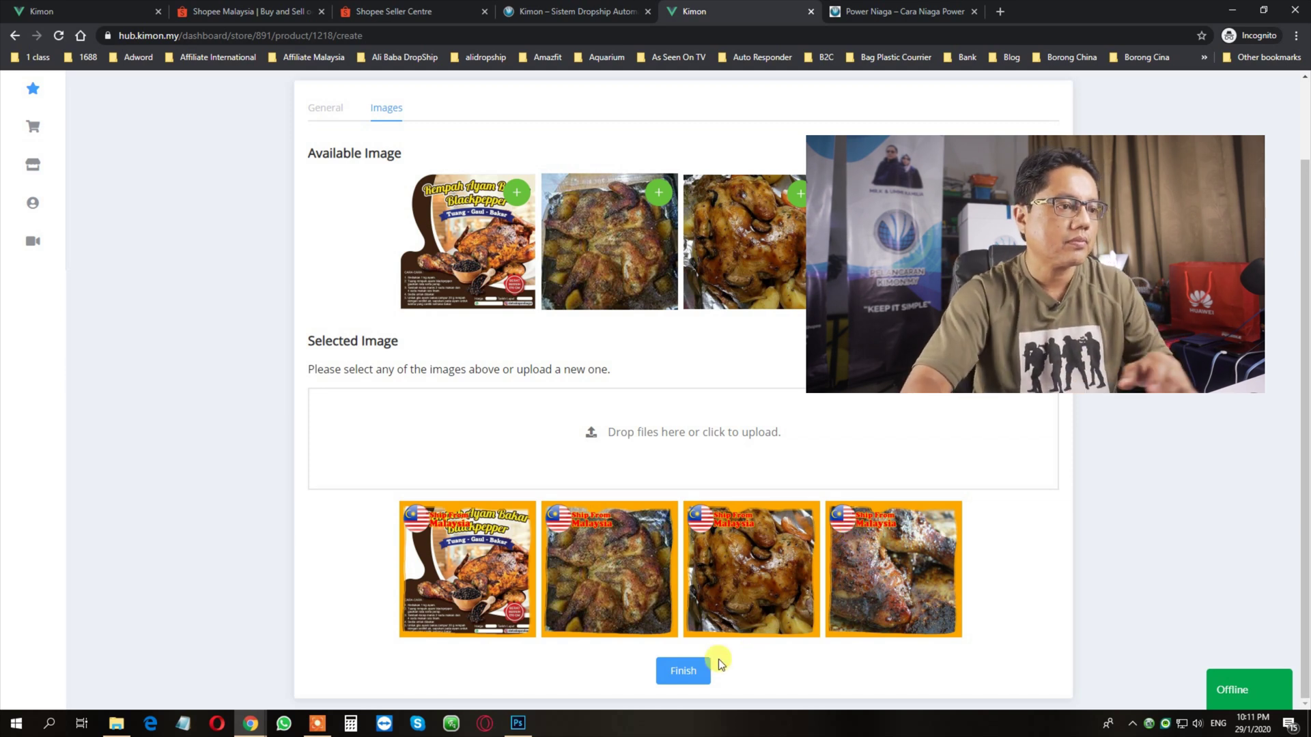
- Finish creating the blackpepper store product and sync it to Shopee
{"action": "left_click", "coordinate": [698, 669]}
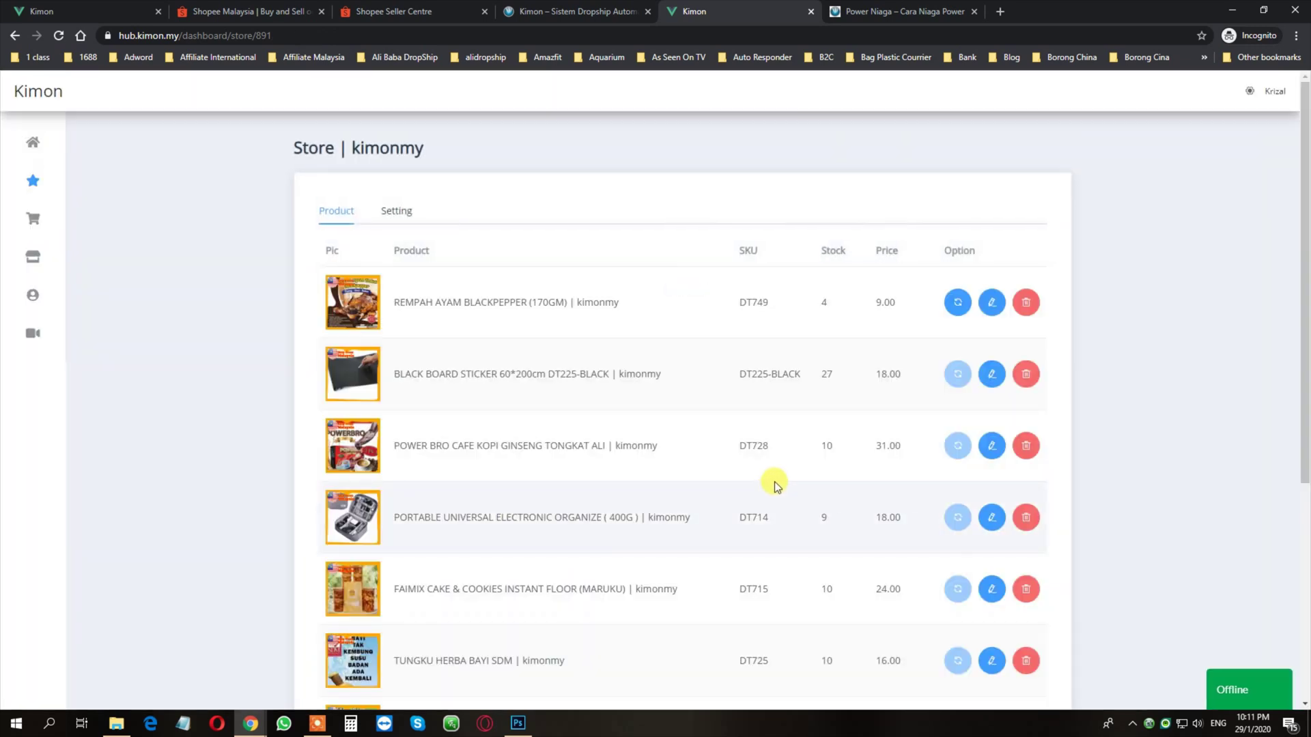
{"action": "left_click", "coordinate": [960, 302]}
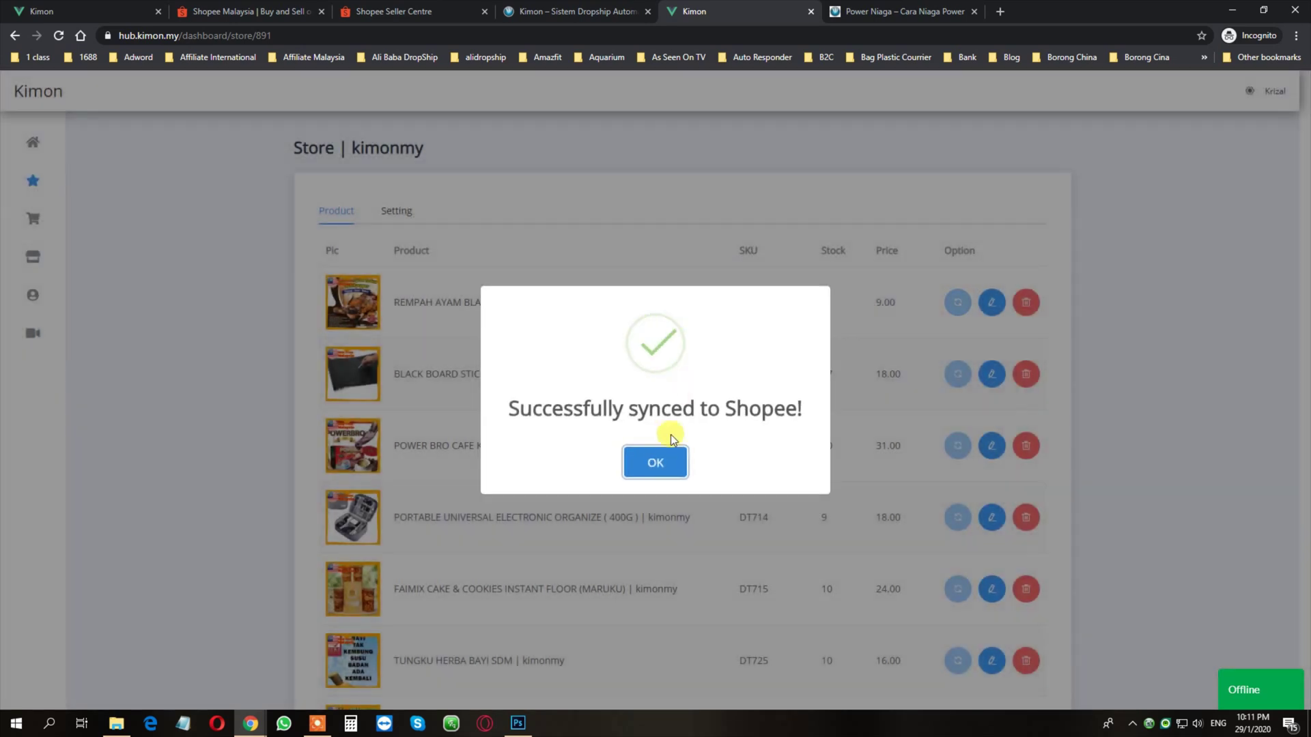
{"action": "left_click", "coordinate": [653, 465]}
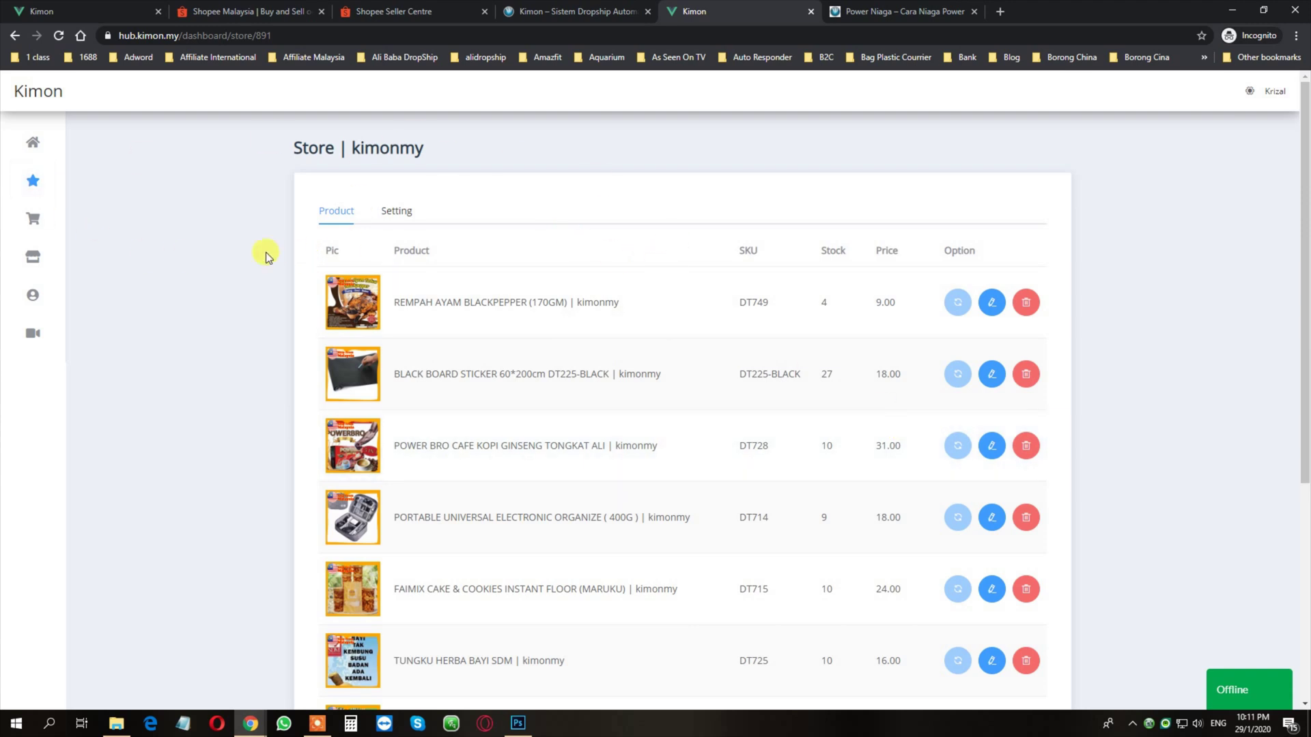
- Switch to Shopee Seller Centre, refresh the product list and open the blackpepper product to examine its price, stock and images
{"action": "left_click", "coordinate": [382, 11]}
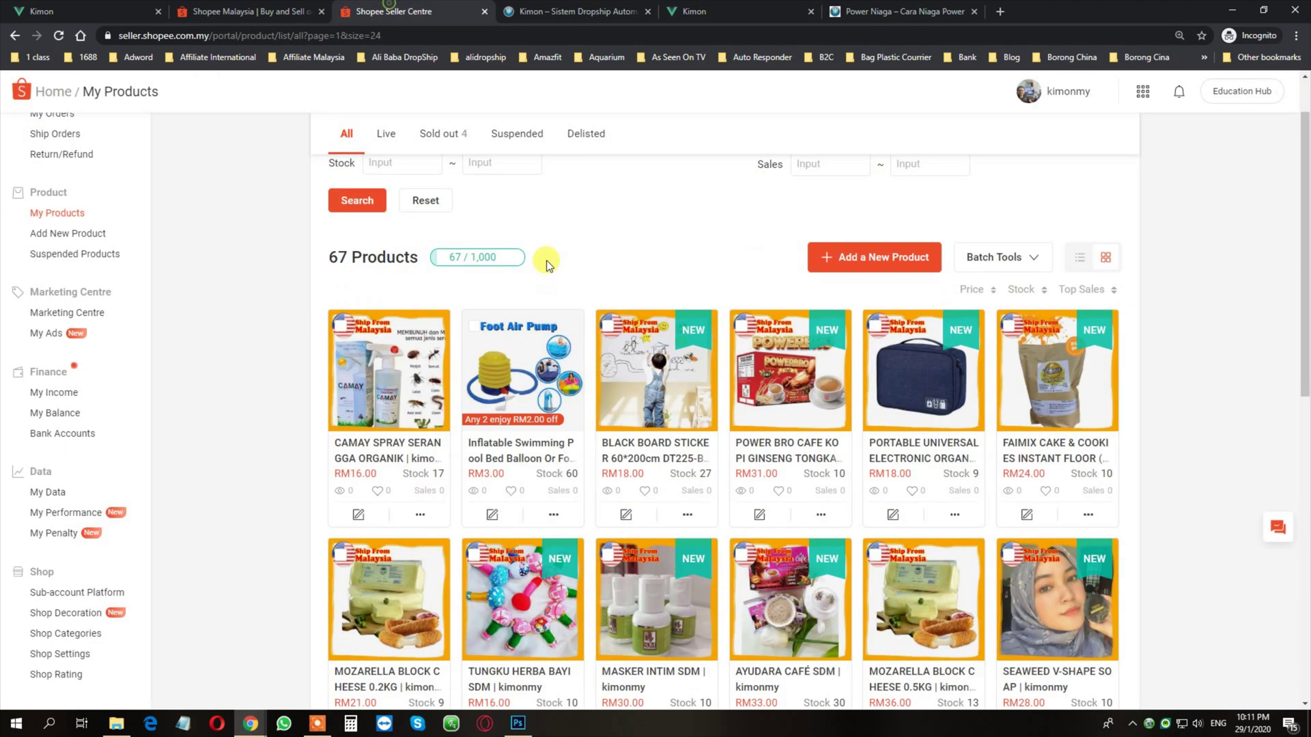
{"action": "left_click", "coordinate": [61, 33]}
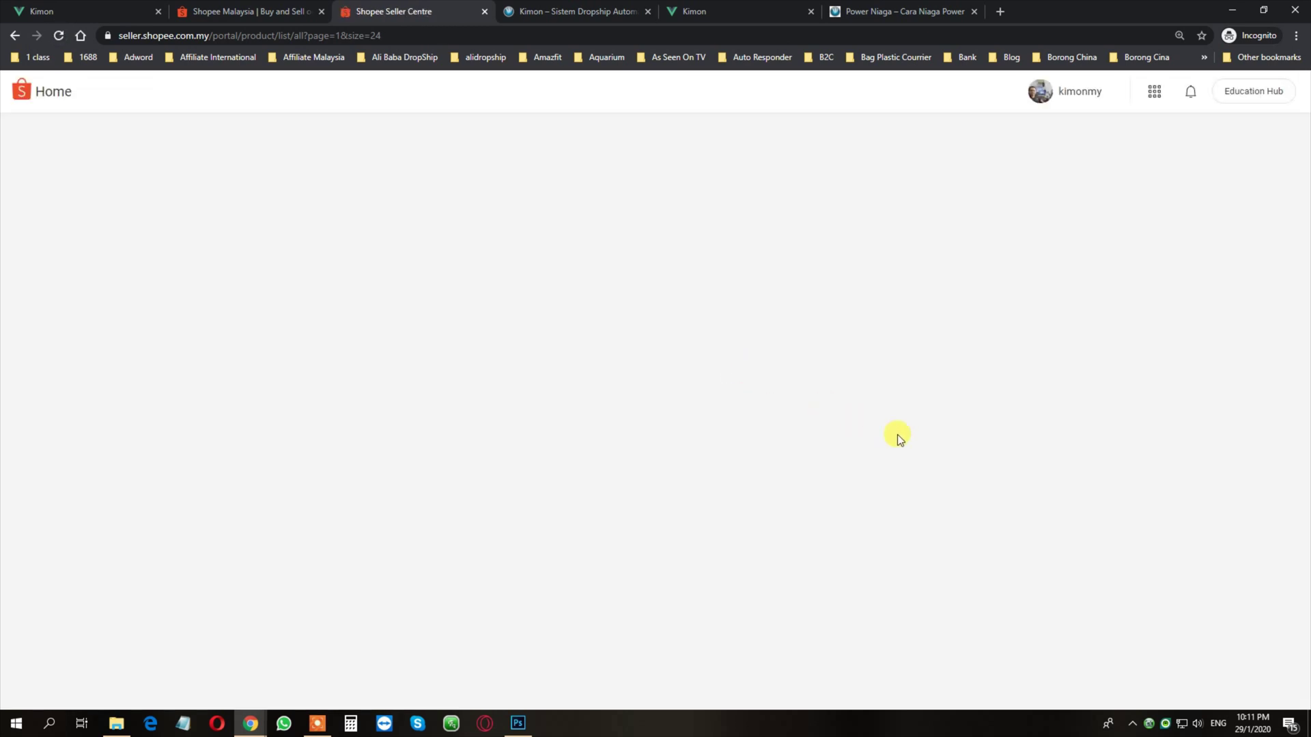
{"action": "scroll", "coordinate": [665, 373], "scroll_direction": "down", "scroll_amount": 2}
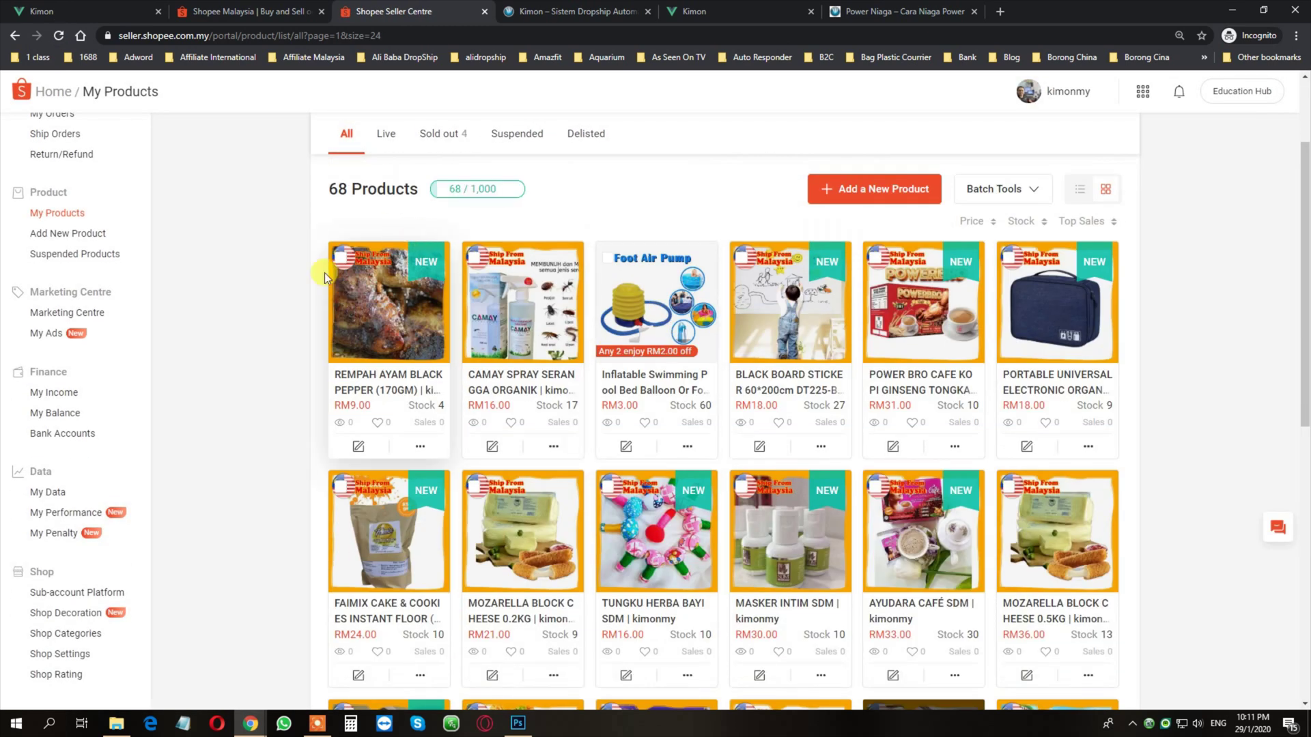
{"action": "left_click", "coordinate": [378, 303]}
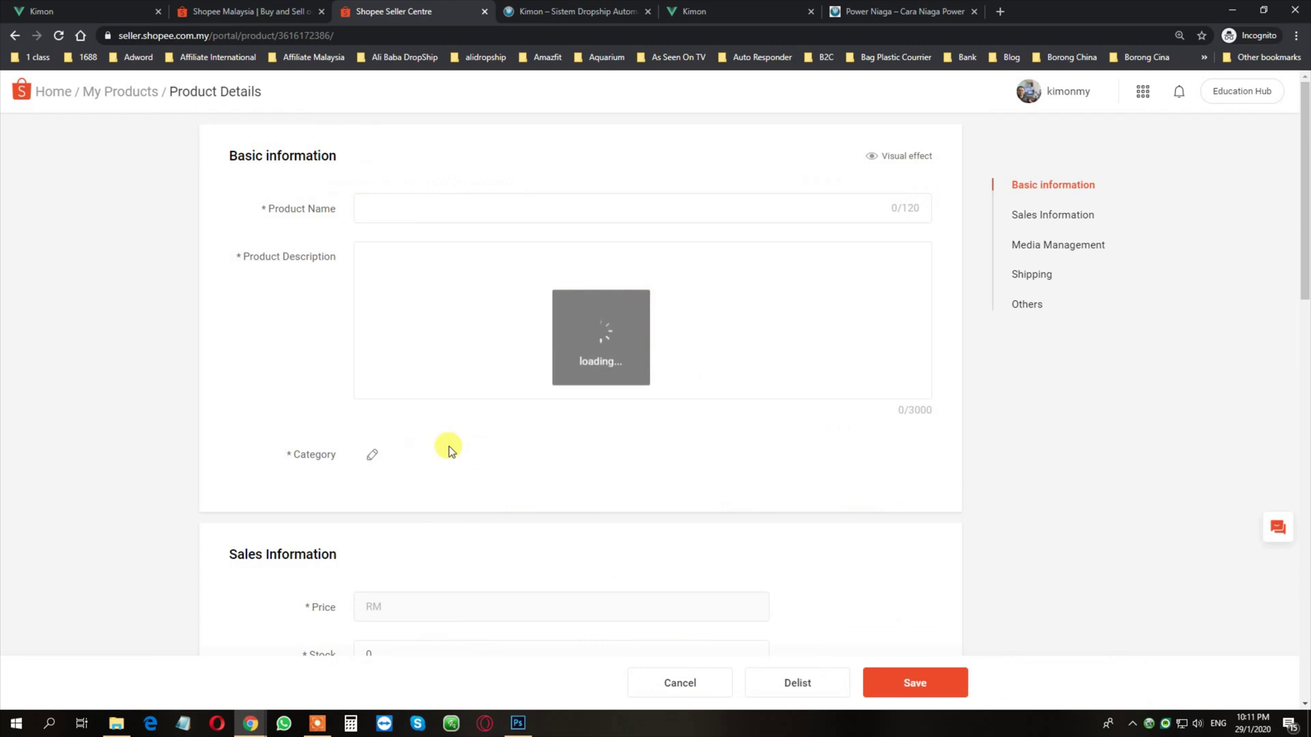
{"action": "scroll", "coordinate": [322, 410], "scroll_direction": "down", "scroll_amount": 7}
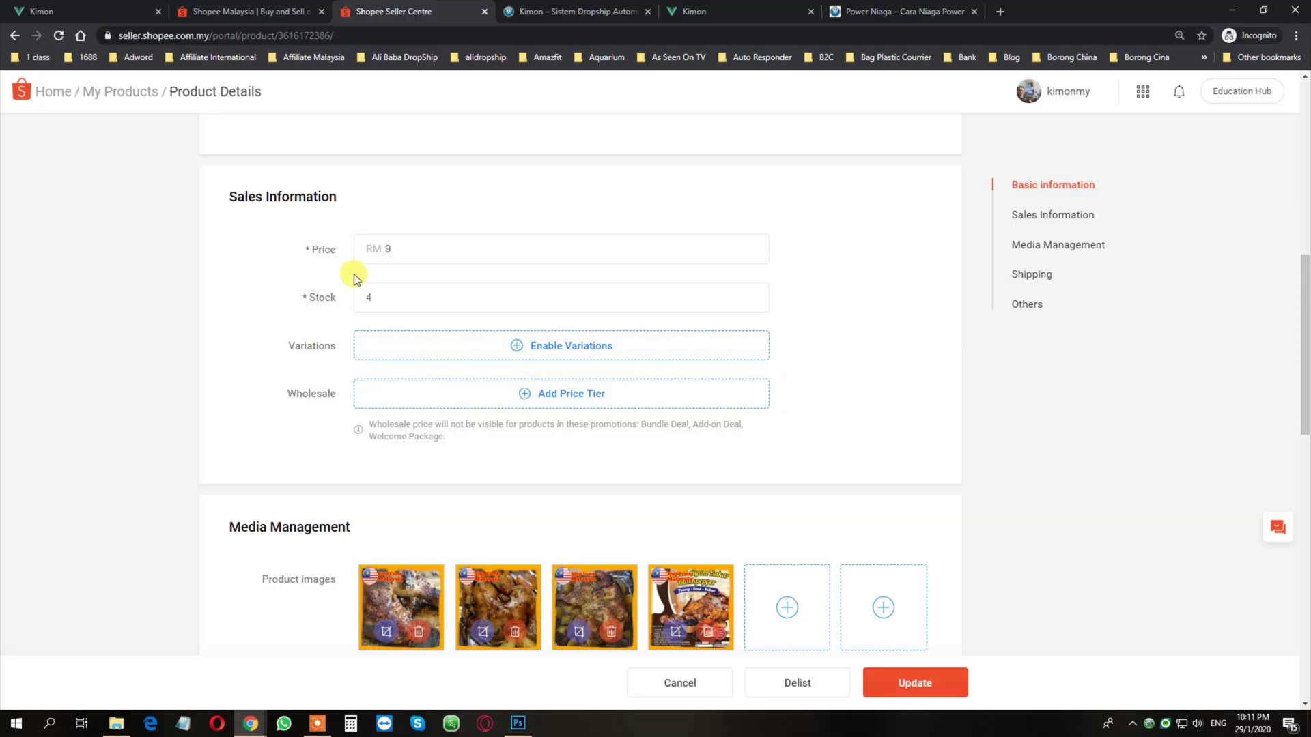
{"action": "left_click", "coordinate": [380, 294]}
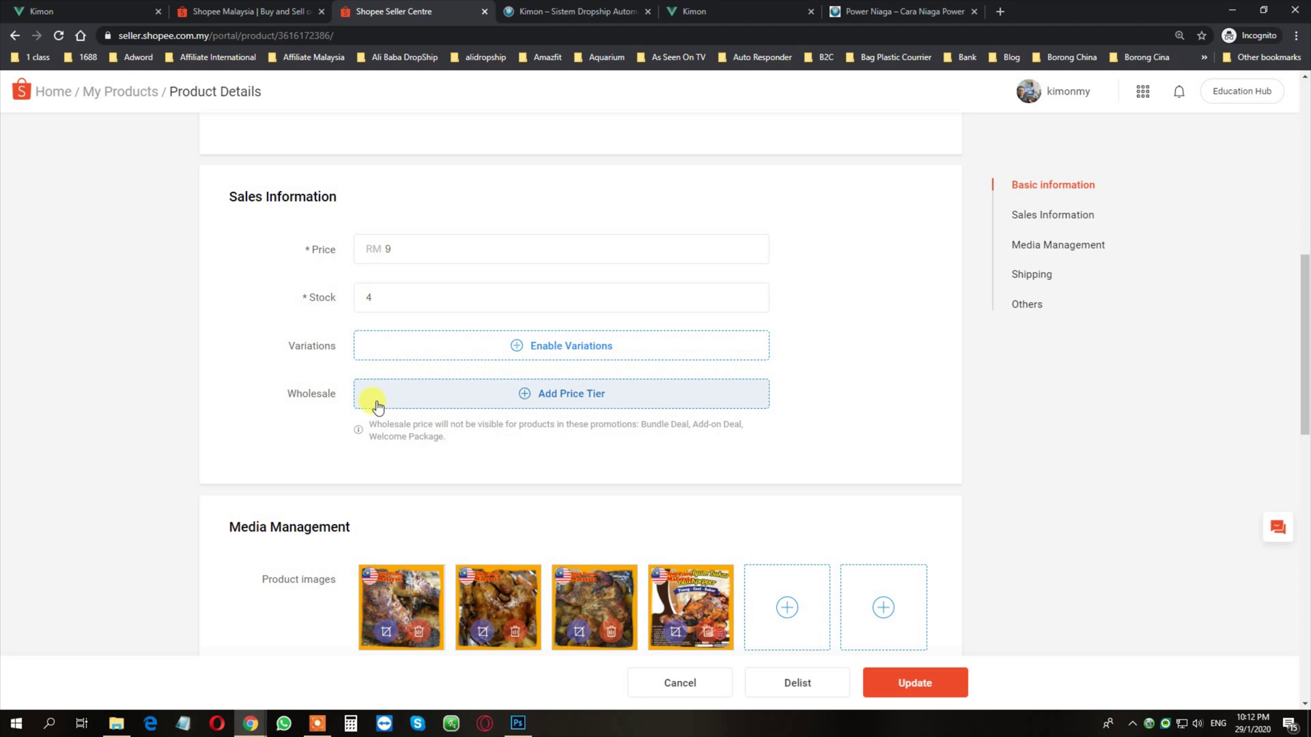
{"action": "scroll", "coordinate": [284, 371], "scroll_direction": "down", "scroll_amount": 1}
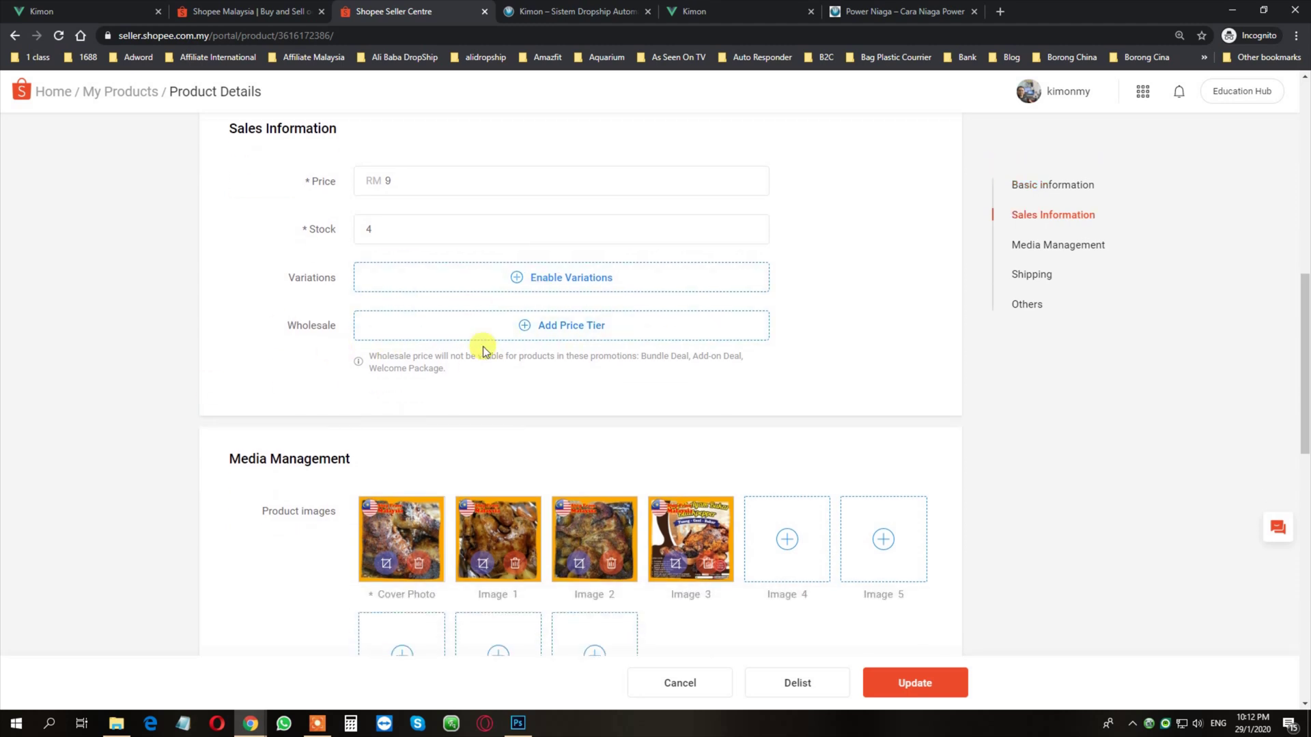
- Move the fourth product image to the cover photo position and set the third parcel size dimension to 2 cm
{"action": "scroll", "coordinate": [363, 327], "scroll_direction": "down", "scroll_amount": 2}
{"action": "left_click_drag", "start_coordinate": [676, 396], "coordinate": [427, 403]}
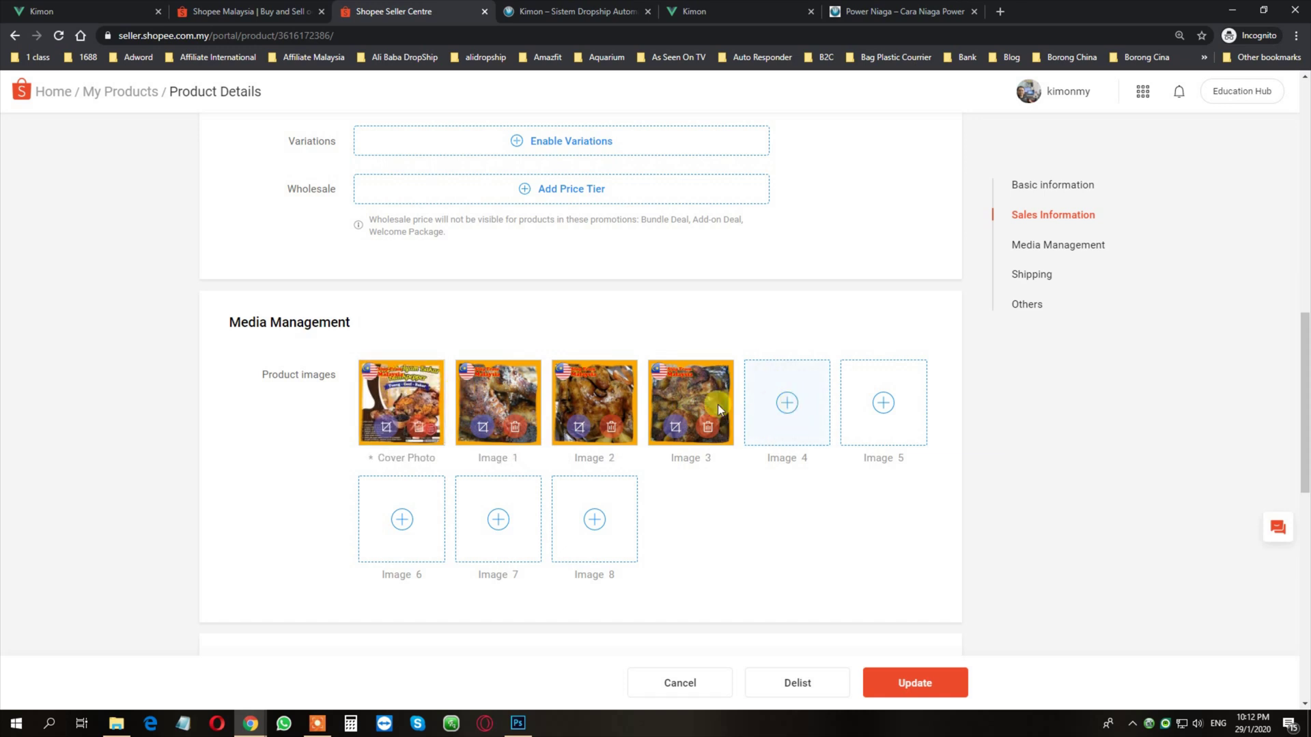
{"action": "scroll", "coordinate": [572, 418], "scroll_direction": "down", "scroll_amount": 4}
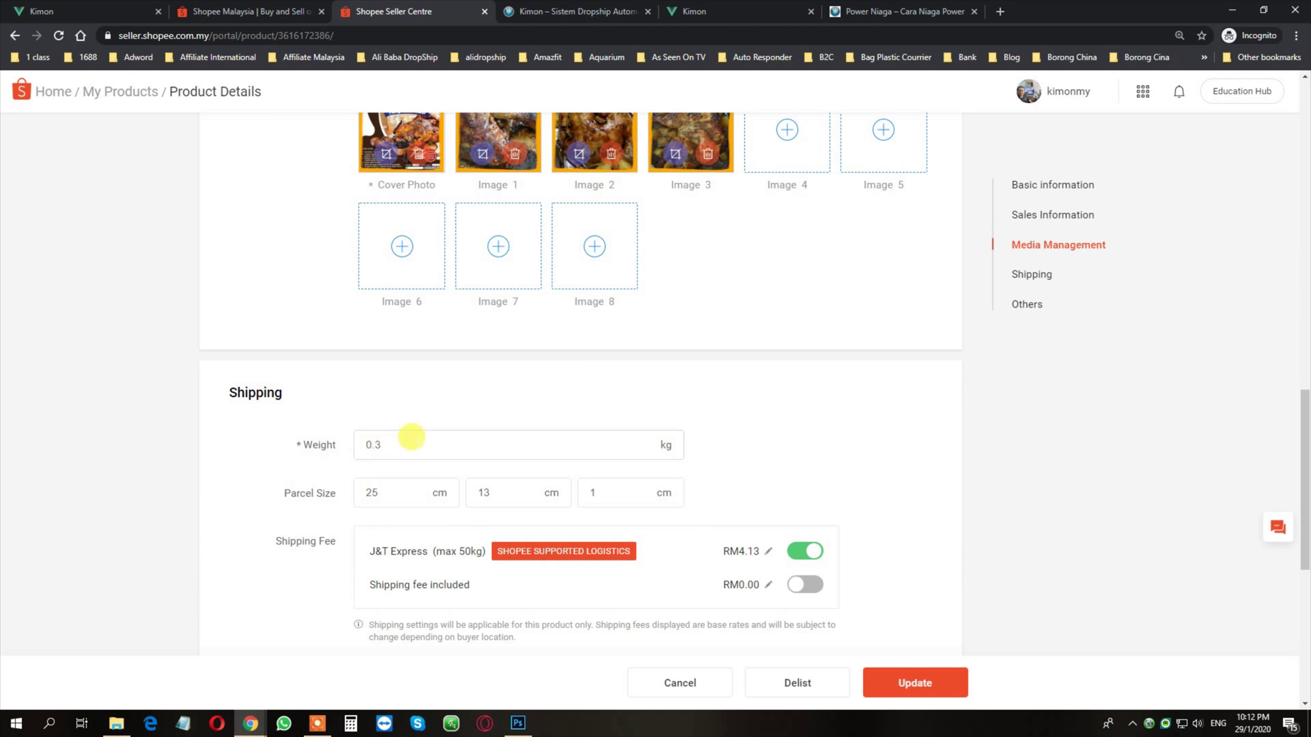
{"action": "scroll", "coordinate": [412, 437], "scroll_direction": "down", "scroll_amount": 1}
{"action": "double_click", "coordinate": [582, 424]}
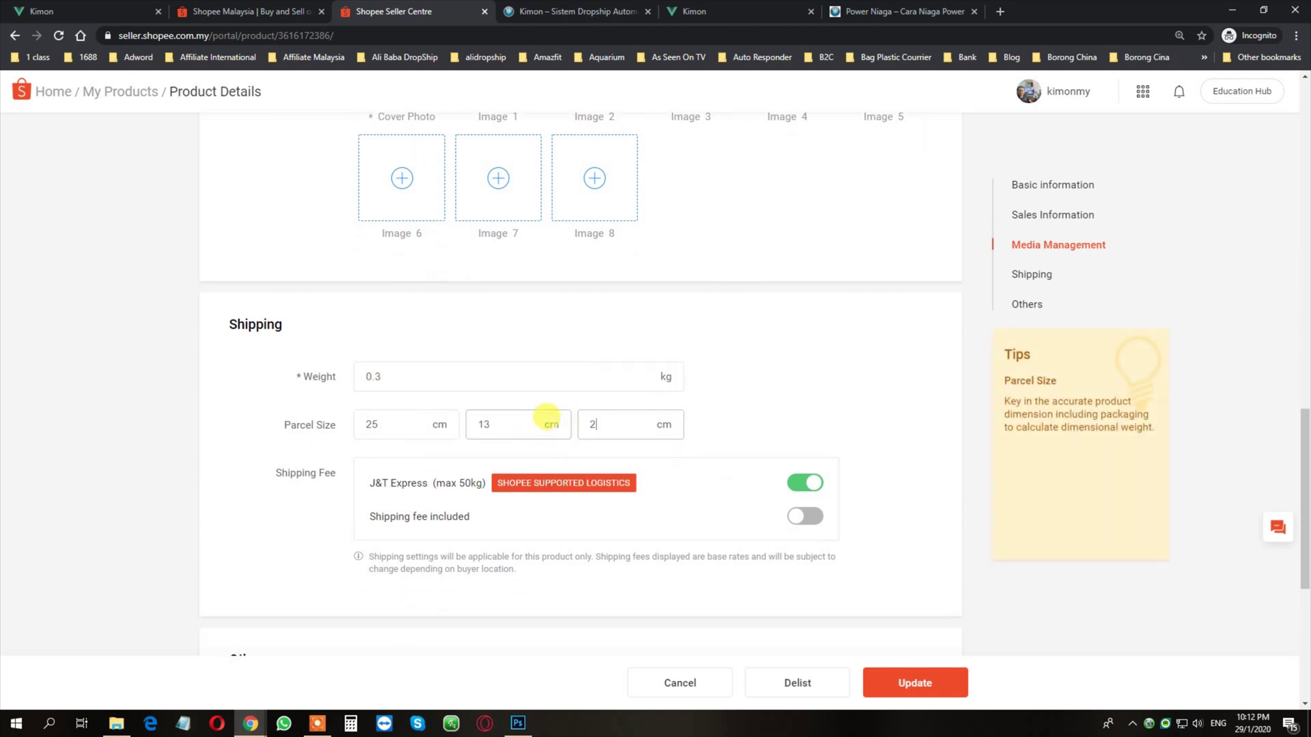
{"action": "left_click", "coordinate": [773, 397]}
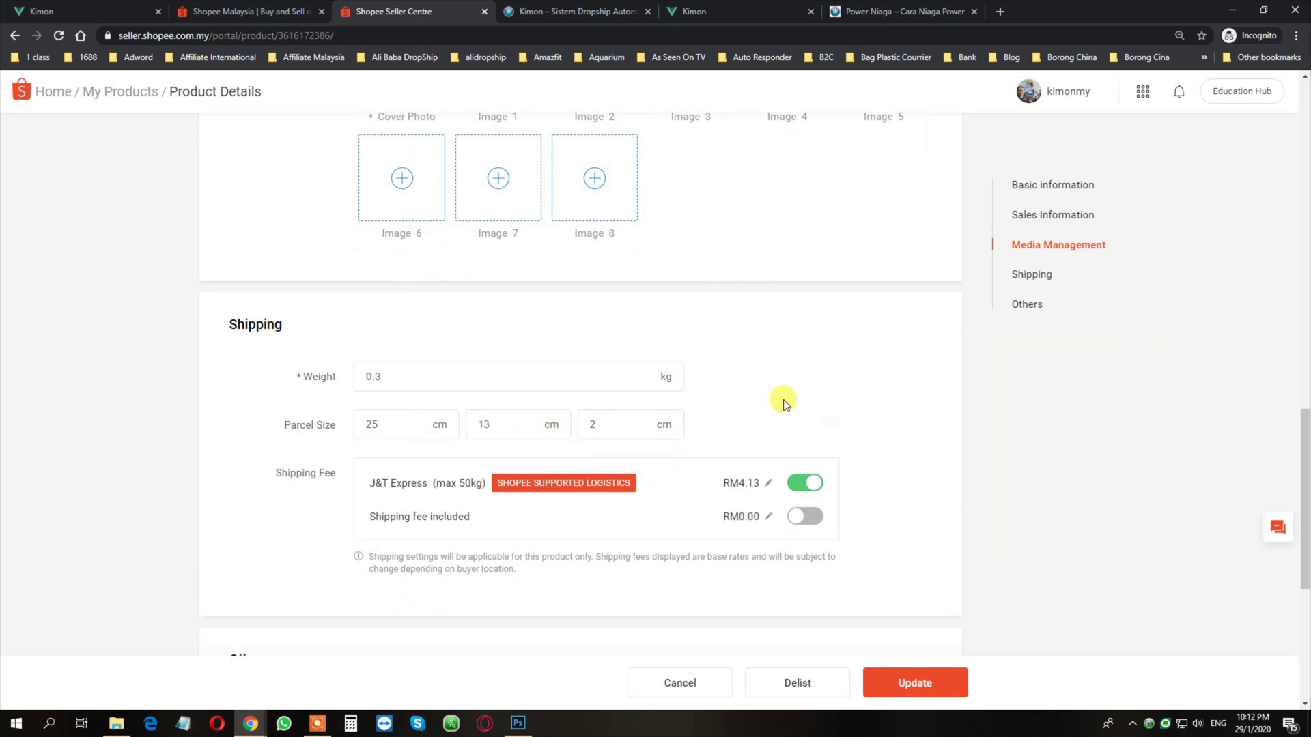
- Review the product's shipping fee options and the pre-order, condition and parent SKU settings
{"action": "scroll", "coordinate": [783, 399], "scroll_direction": "down", "scroll_amount": 3}
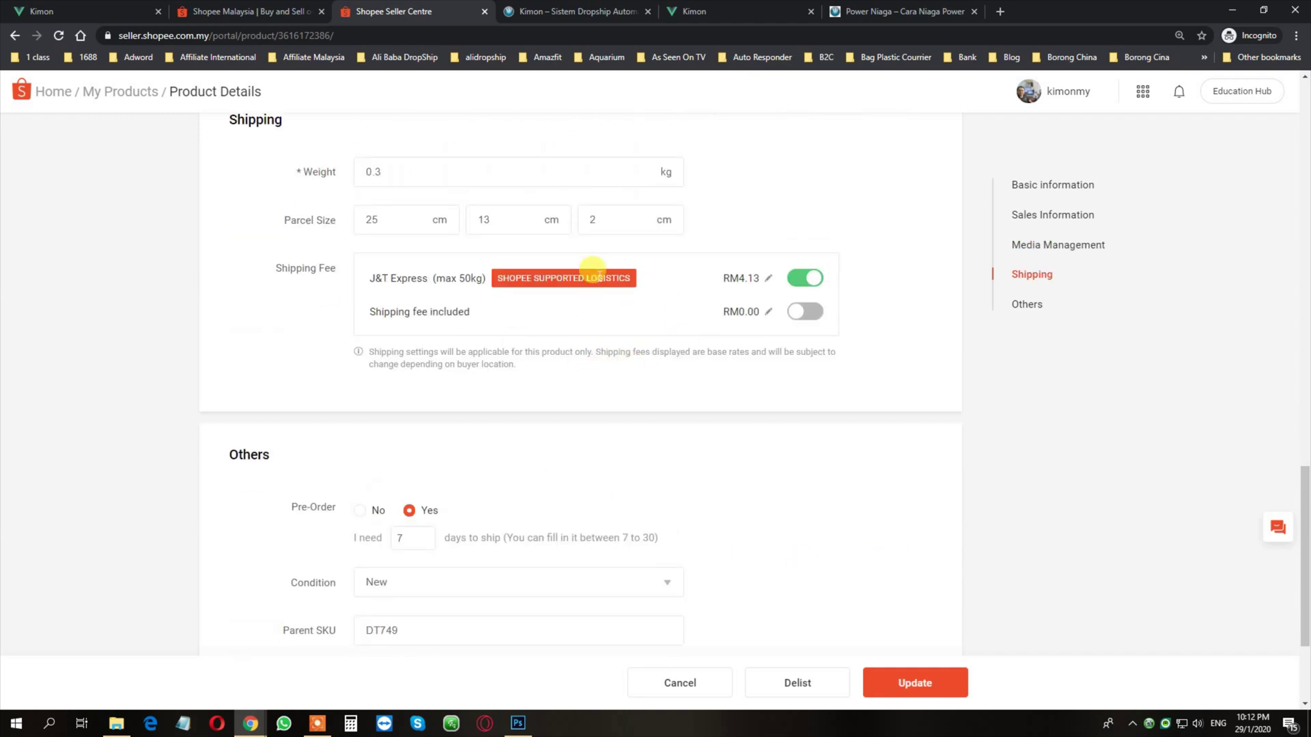
{"action": "scroll", "coordinate": [575, 295], "scroll_direction": "up", "scroll_amount": 2}
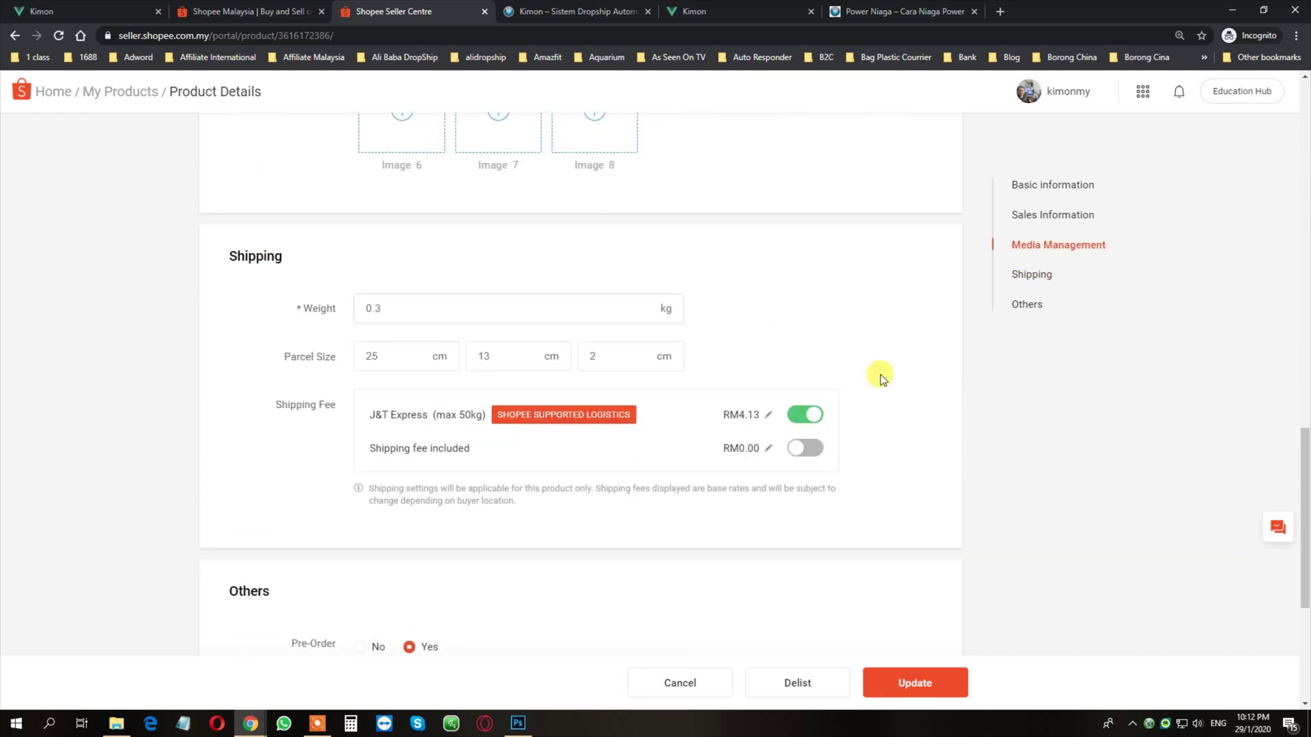
{"action": "scroll", "coordinate": [775, 373], "scroll_direction": "down", "scroll_amount": 4}
{"action": "left_click", "coordinate": [872, 594]}
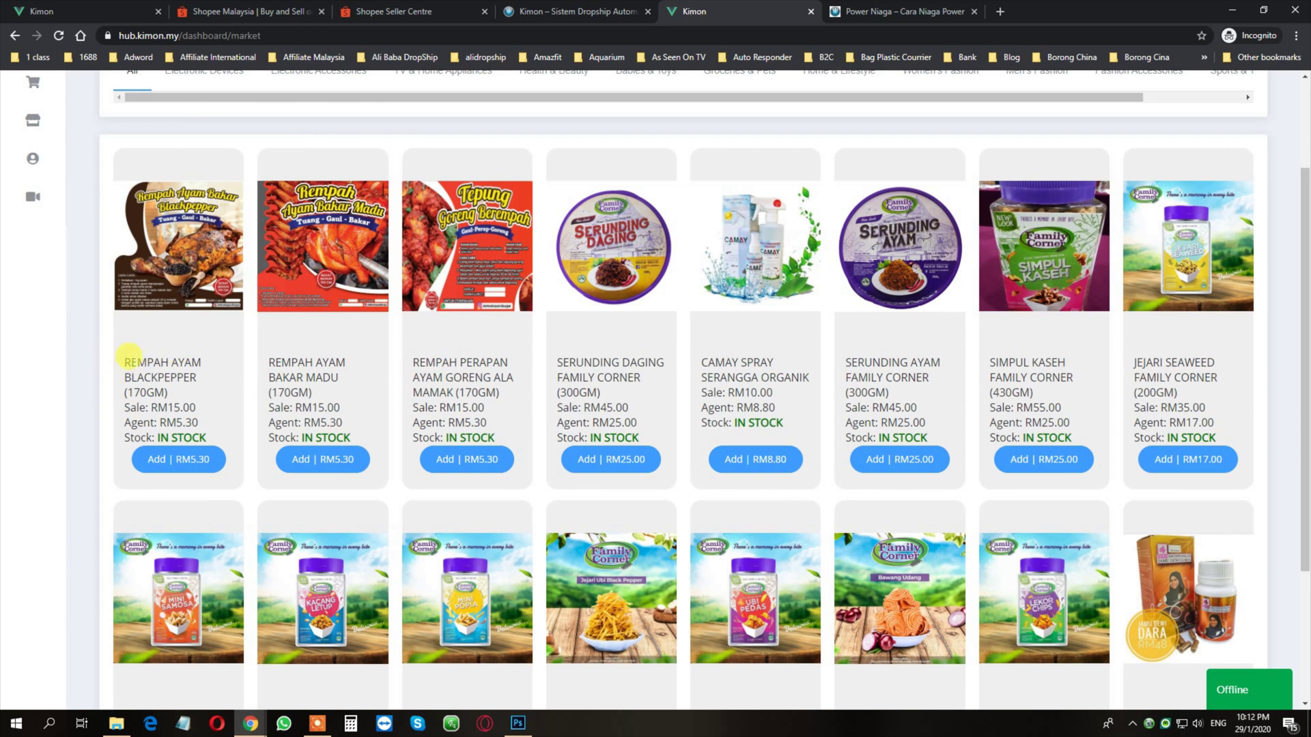
- In the Kimon market, start adding Rempah Ayam Blackpepper (170GM) and check which connected stores are marked in the store list
{"action": "left_click", "coordinate": [194, 465]}
{"action": "left_click", "coordinate": [608, 332]}
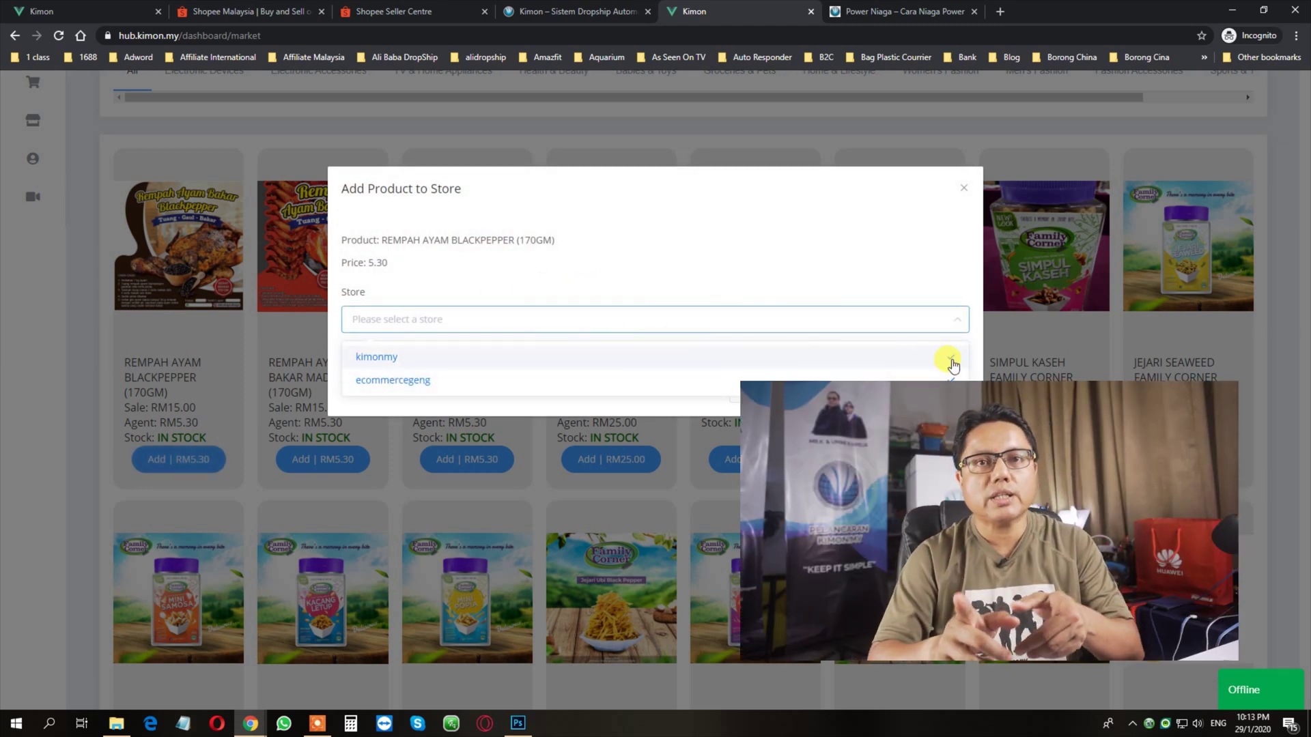